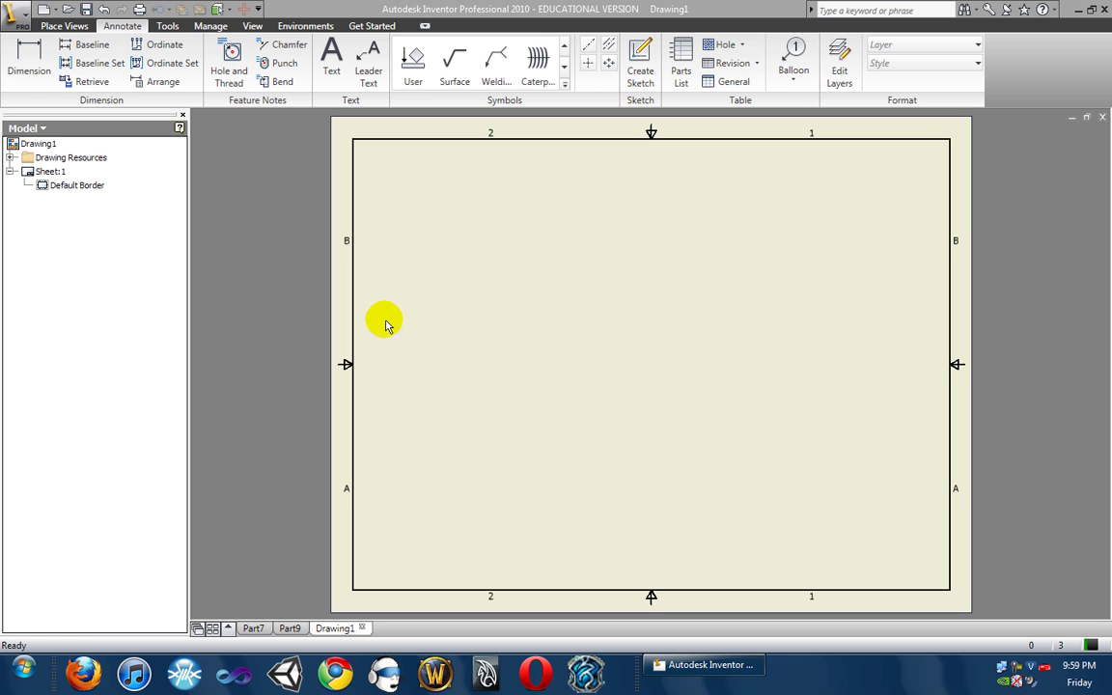
- Start a Part7 base view with Front orientation at 1:1 scale, moving the Drawing View dialog aside
{"action": "left_click", "coordinate": [75, 25]}
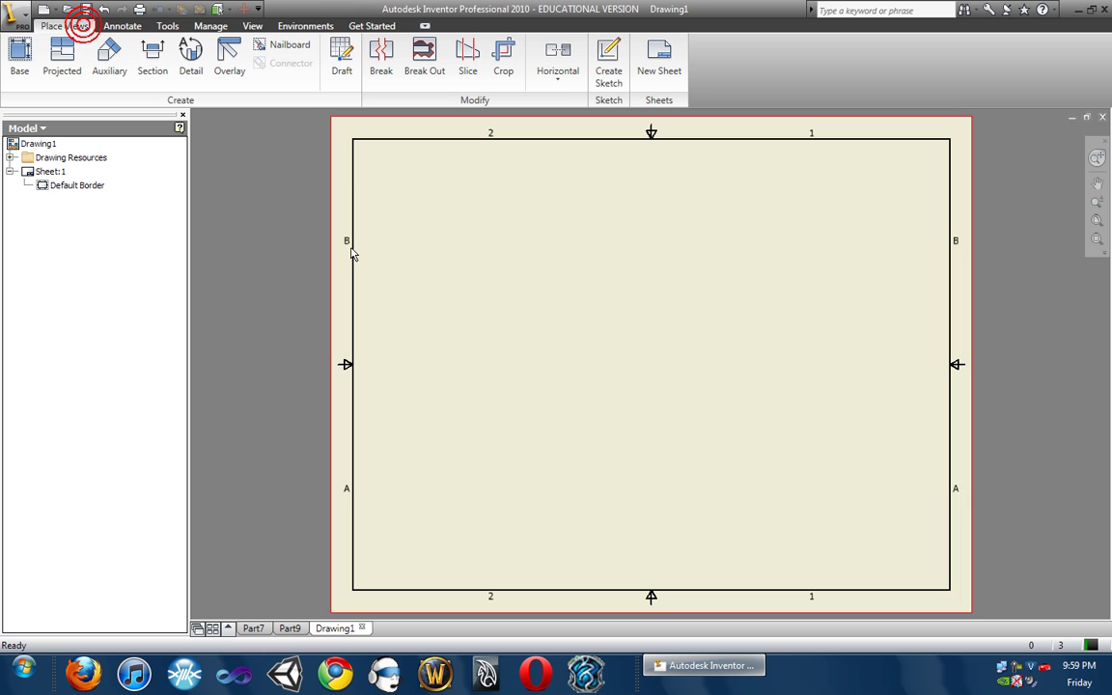
{"action": "left_click", "coordinate": [21, 53]}
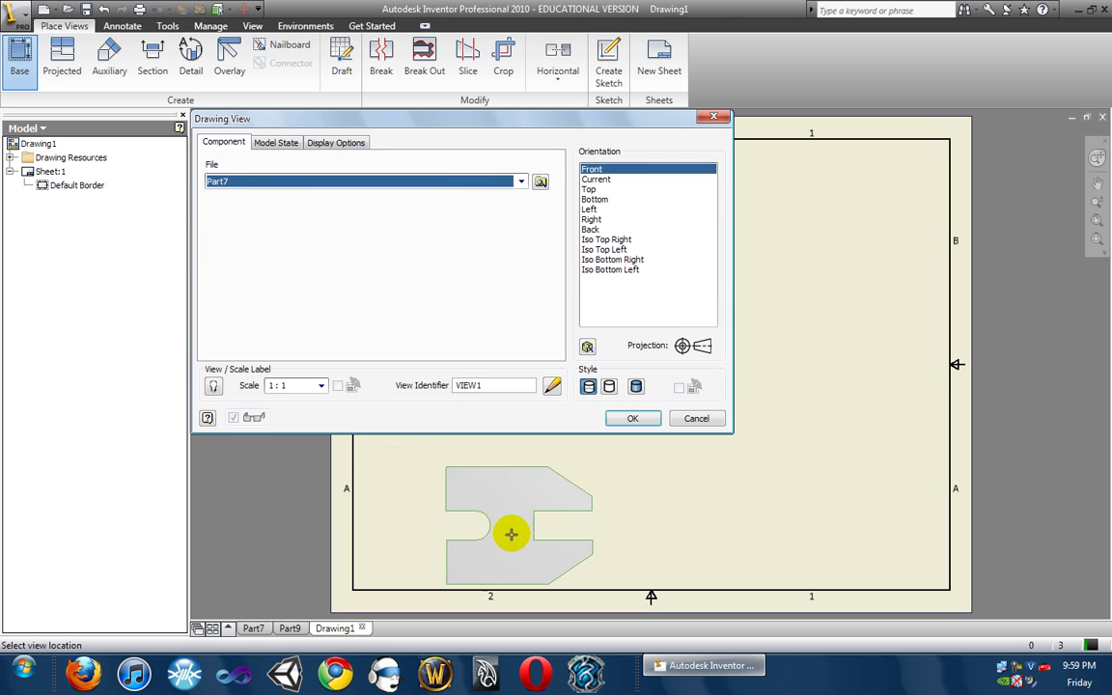
{"action": "left_click_drag", "start_coordinate": [385, 119], "coordinate": [372, 40]}
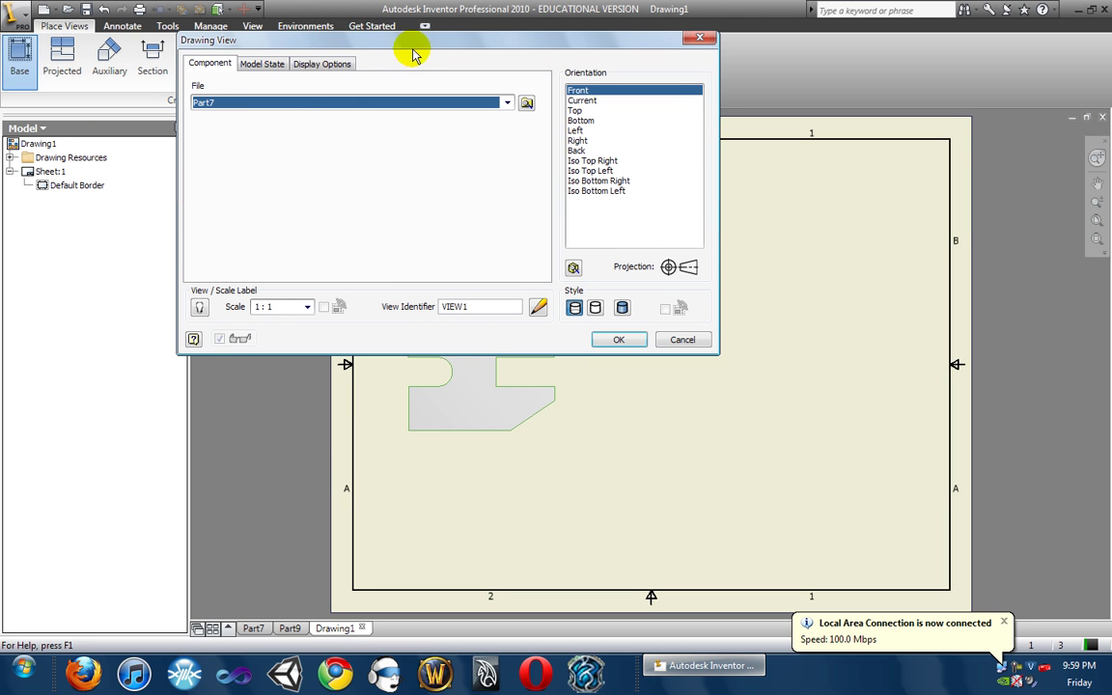
{"action": "left_click_drag", "start_coordinate": [427, 45], "coordinate": [428, 30]}
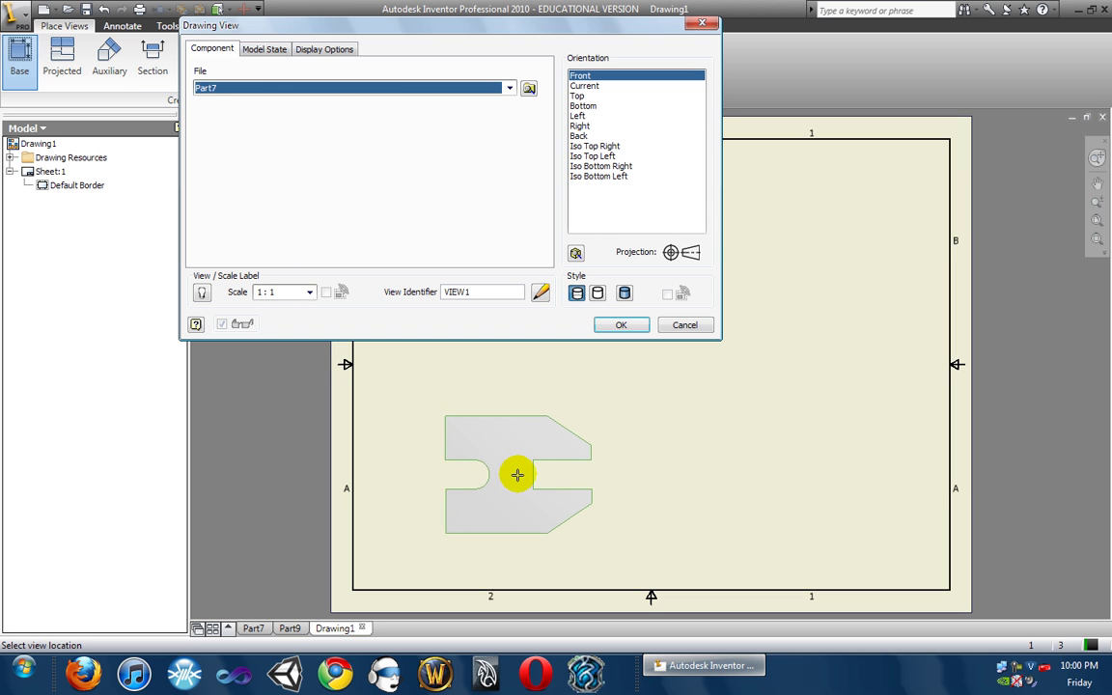
- Place the front view at the sheet's lower left and save the part as Part7.ipt in Content Center Files
{"action": "left_click", "coordinate": [517, 474]}
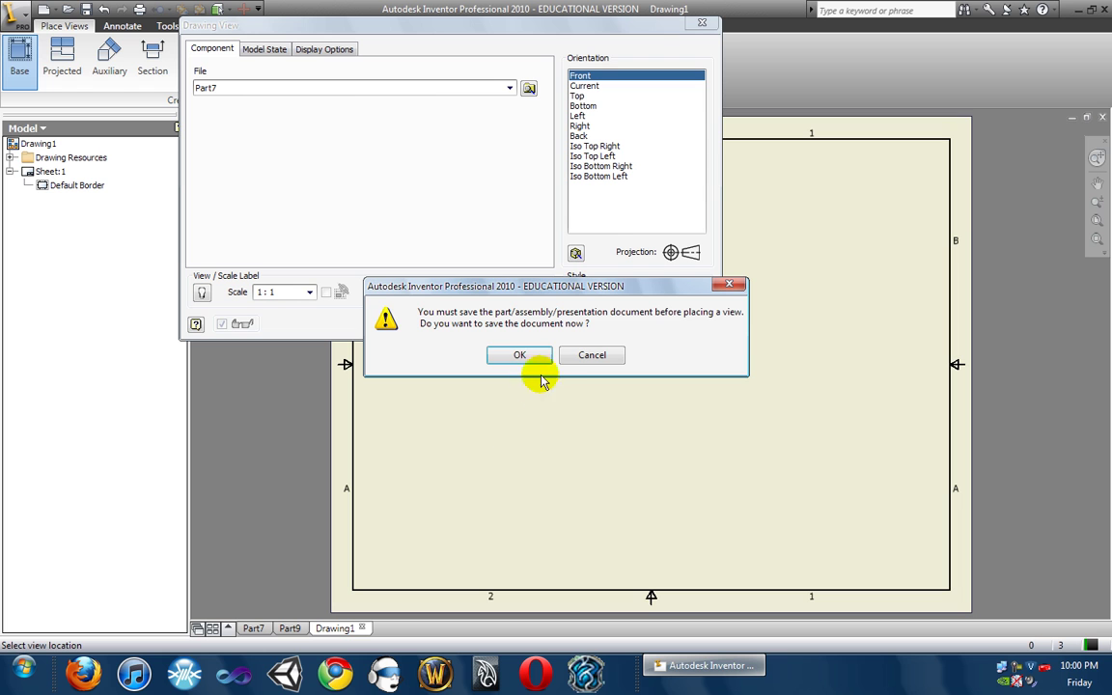
{"action": "left_click", "coordinate": [520, 355]}
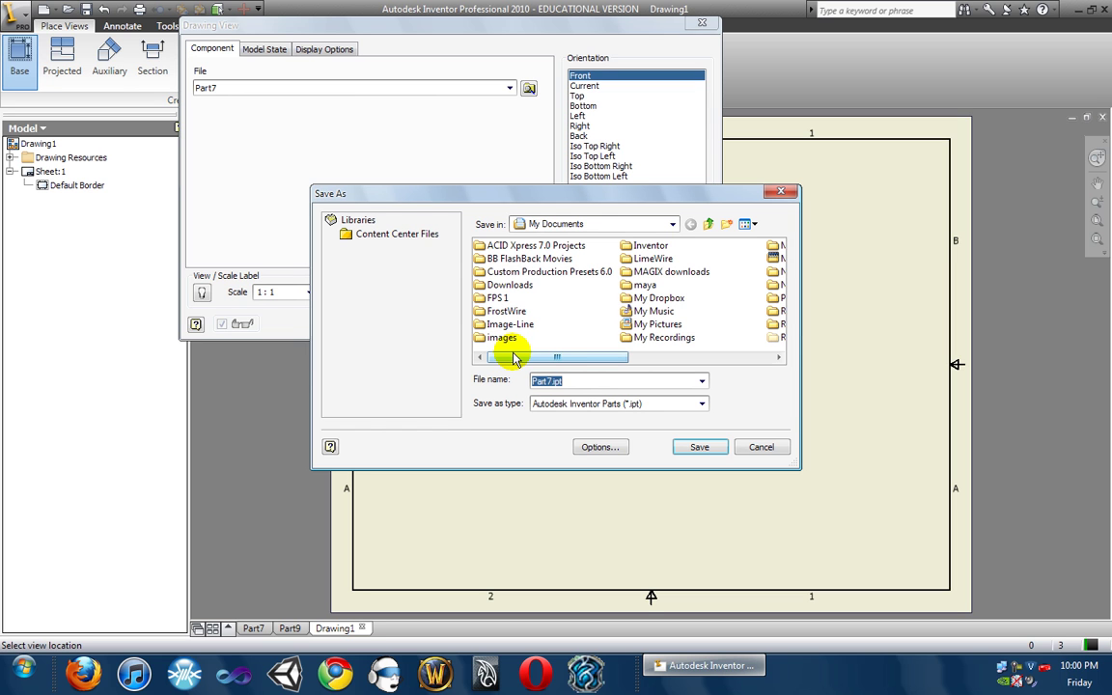
{"action": "left_click", "coordinate": [393, 235]}
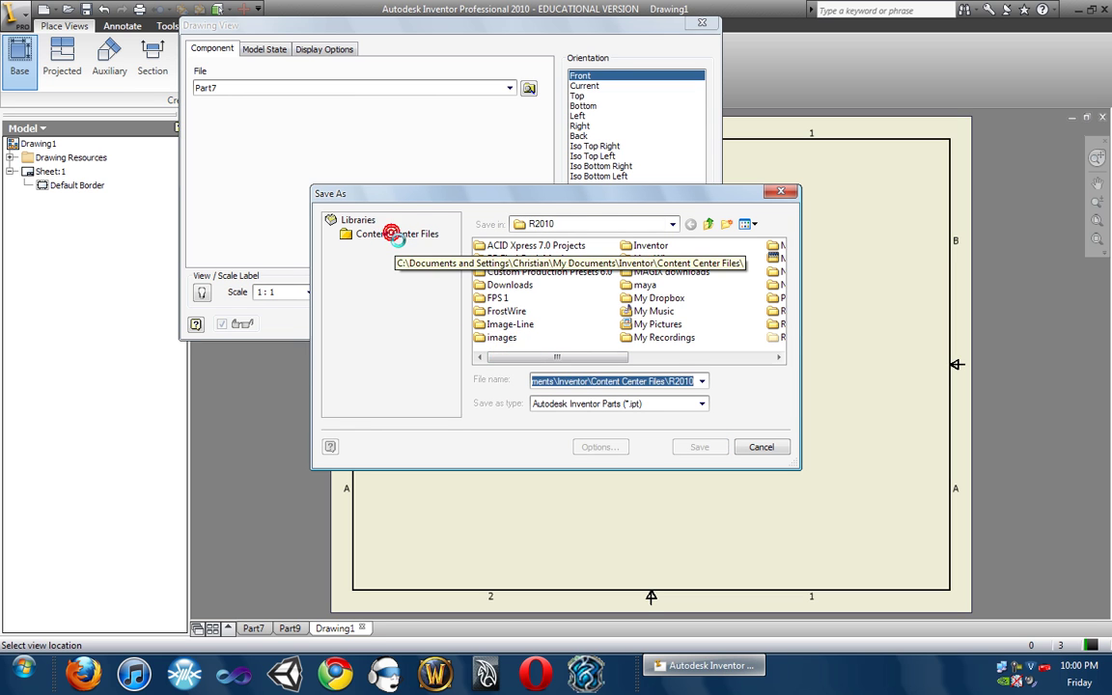
{"action": "left_click", "coordinate": [691, 450]}
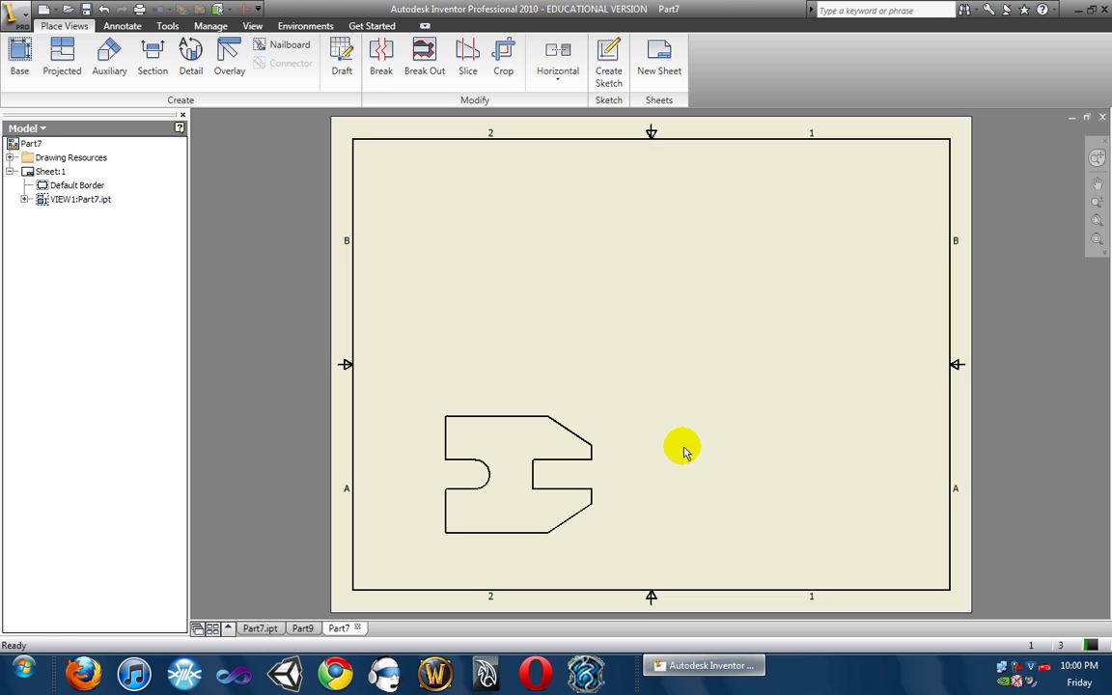
- Project right side, top and upper-right isometric views from the front view and create them
{"action": "left_click", "coordinate": [77, 74]}
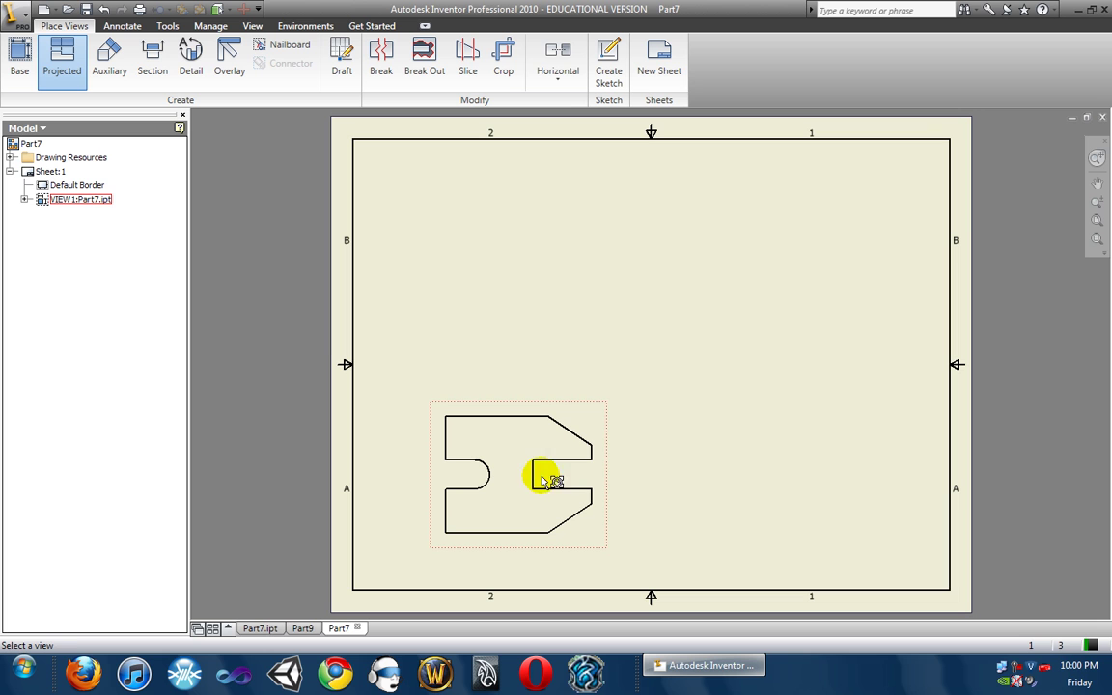
{"action": "left_click", "coordinate": [511, 465]}
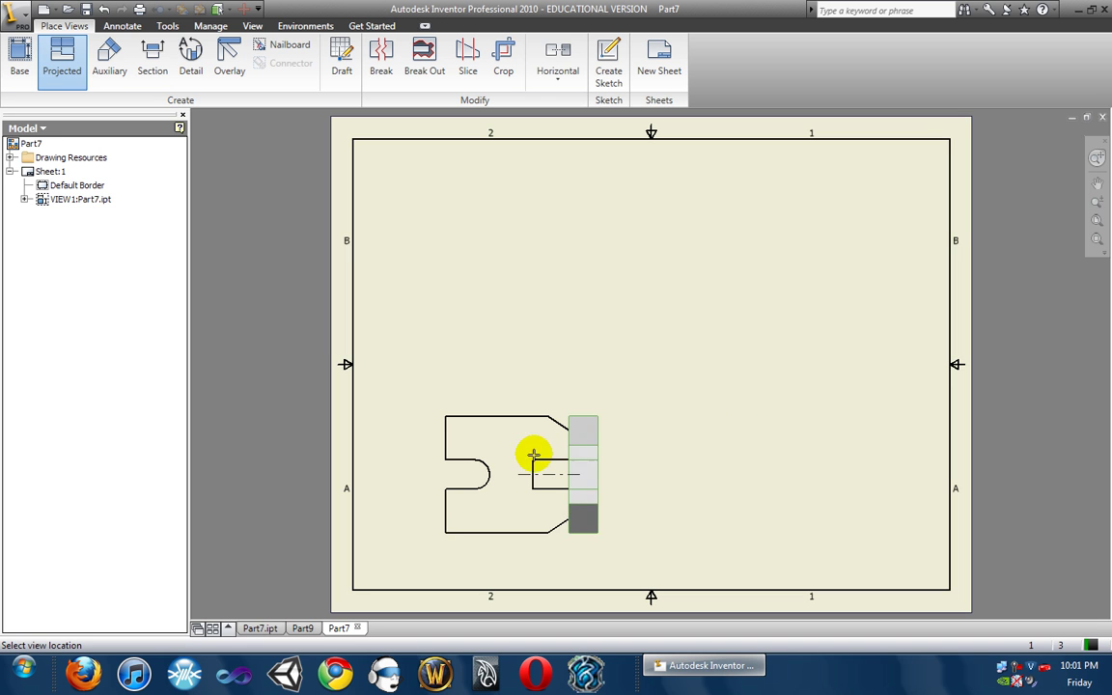
{"action": "left_click", "coordinate": [830, 463]}
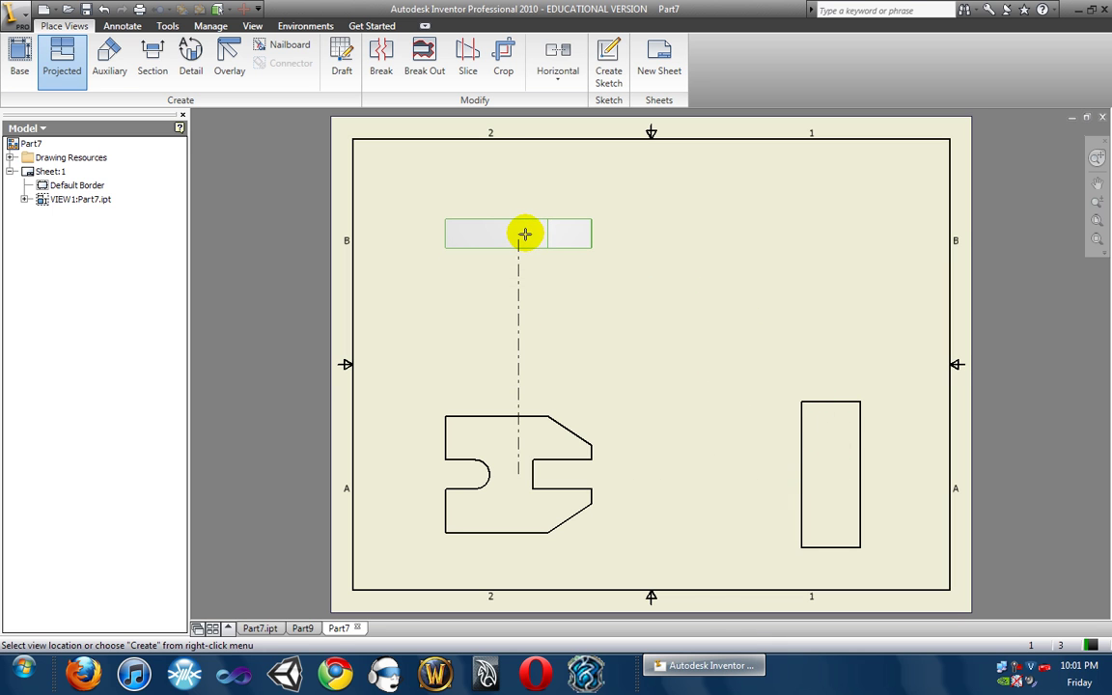
{"action": "left_click", "coordinate": [524, 234]}
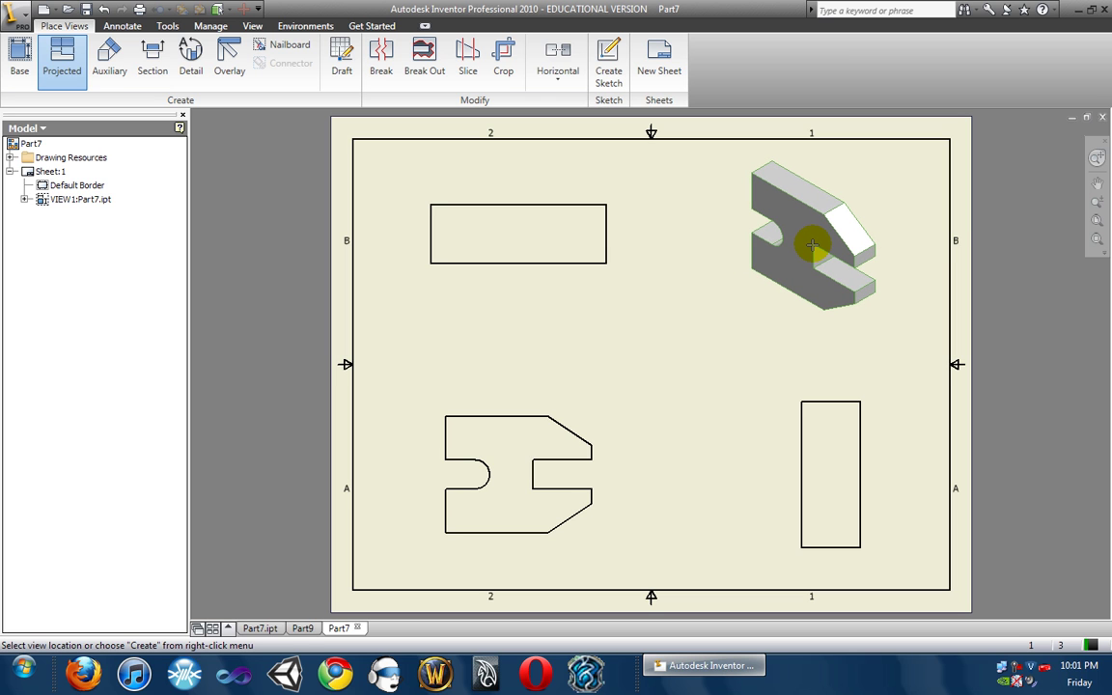
{"action": "left_click", "coordinate": [812, 246]}
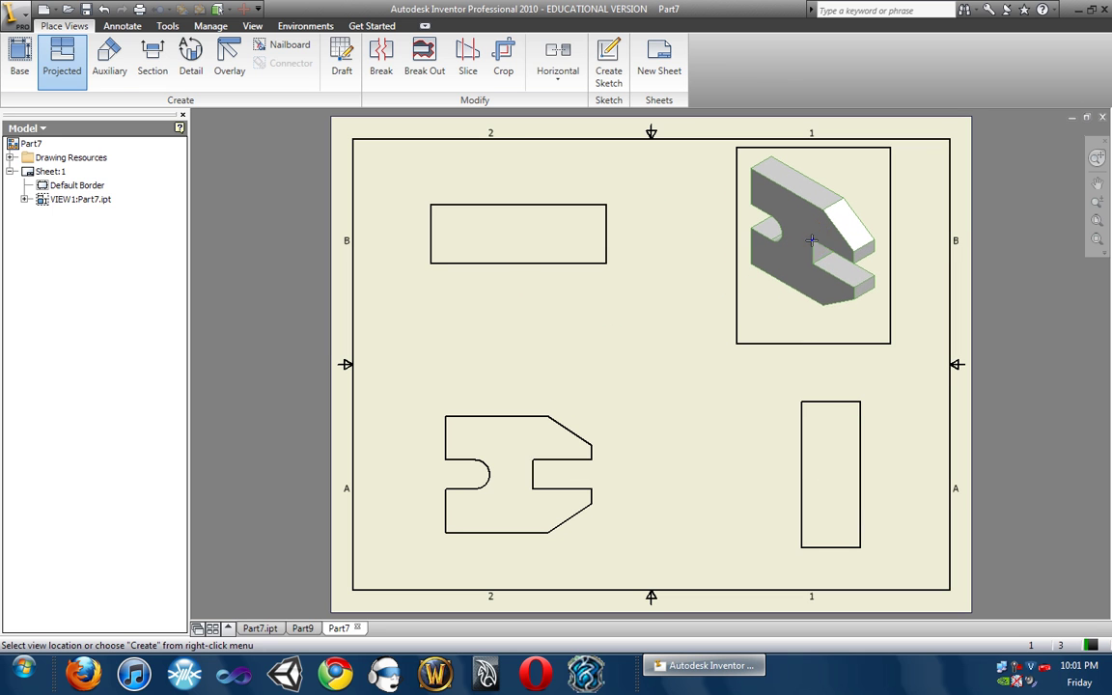
{"action": "right_click", "coordinate": [815, 242]}
{"action": "left_click", "coordinate": [844, 250]}
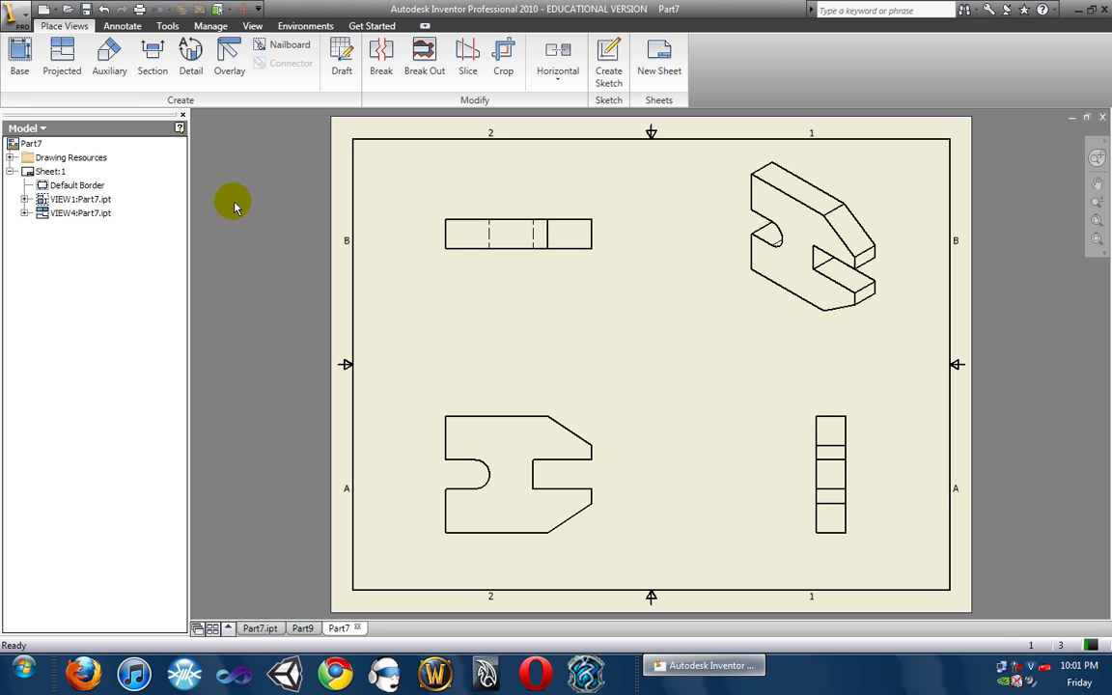
- Start the Annotate Dimension tool and add a 1.50 width dimension below the front view
{"action": "left_click", "coordinate": [543, 350]}
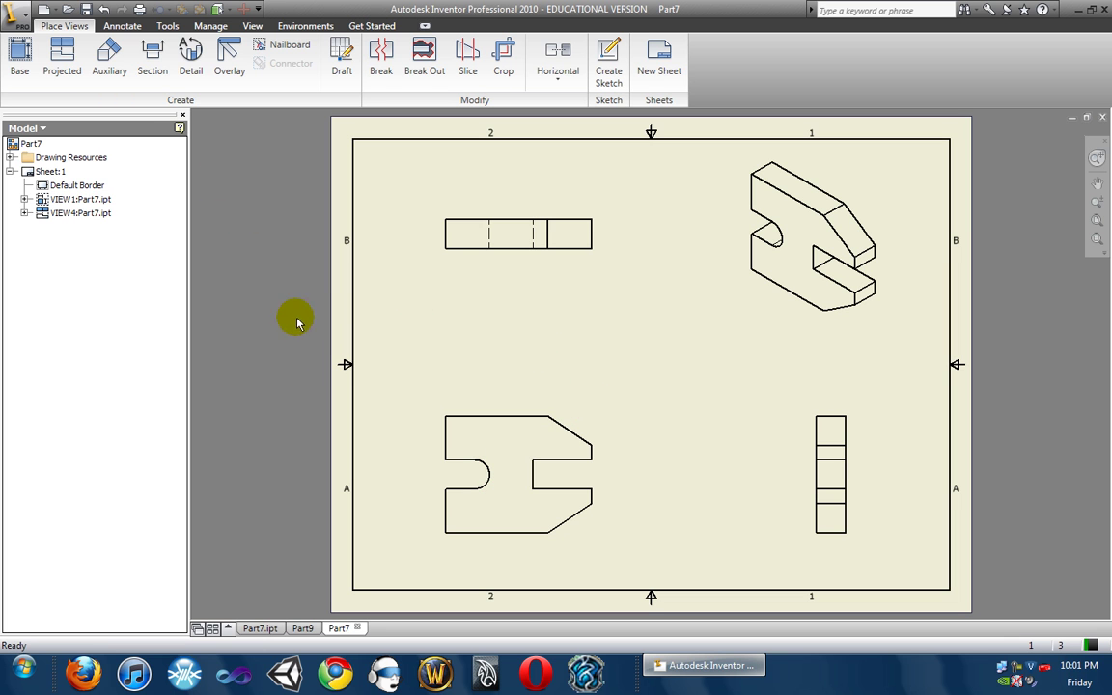
{"action": "left_click", "coordinate": [122, 26]}
{"action": "left_click", "coordinate": [28, 60]}
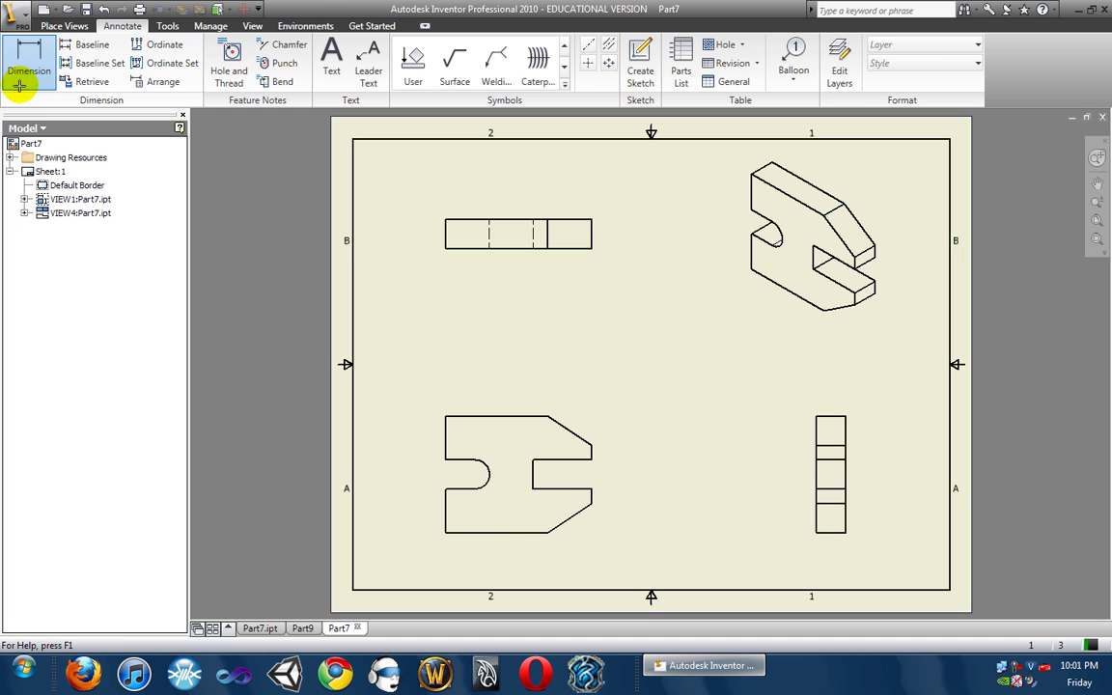
{"action": "mouse_move", "coordinate": [484, 521]}
{"action": "middle_mouse_down"}
{"action": "mouse_move", "coordinate": [514, 504]}
{"action": "mouse_move", "coordinate": [513, 483]}
{"action": "mouse_move", "coordinate": [529, 524]}
{"action": "mouse_move", "coordinate": [469, 518]}
{"action": "mouse_move", "coordinate": [484, 512]}
{"action": "middle_mouse_up"}
{"action": "scroll", "coordinate": [514, 482], "scroll_direction": "up", "scroll_amount": 2}
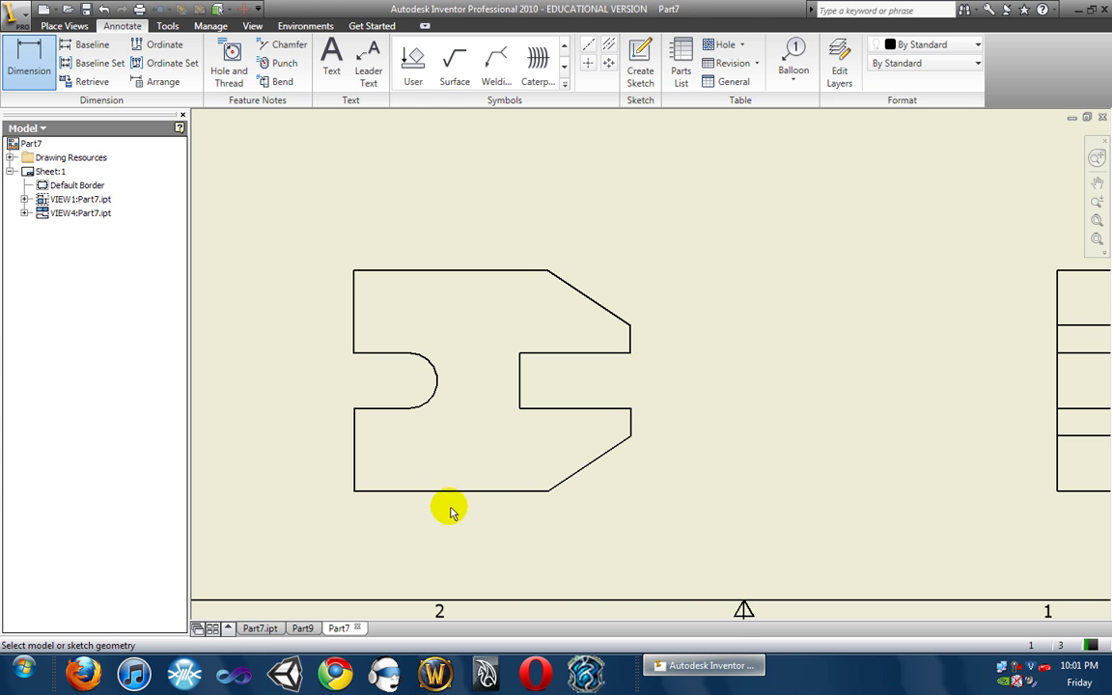
{"action": "left_click", "coordinate": [355, 458]}
{"action": "left_click", "coordinate": [518, 386]}
{"action": "left_click_drag", "start_coordinate": [442, 538], "coordinate": [439, 512]}
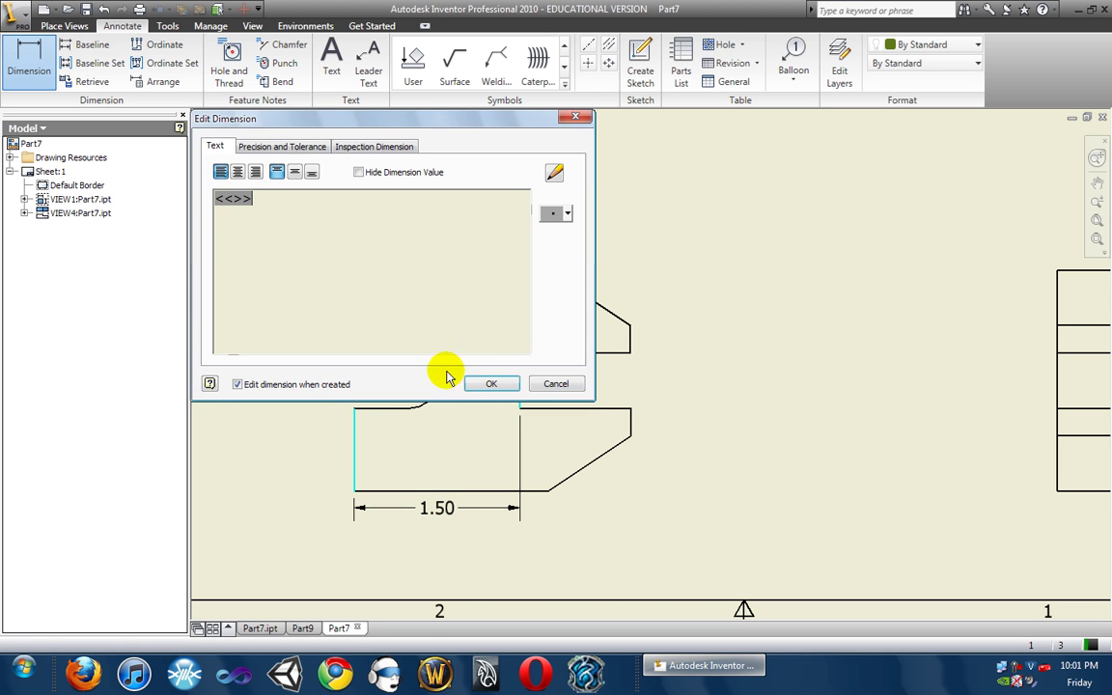
{"action": "left_click", "coordinate": [484, 380]}
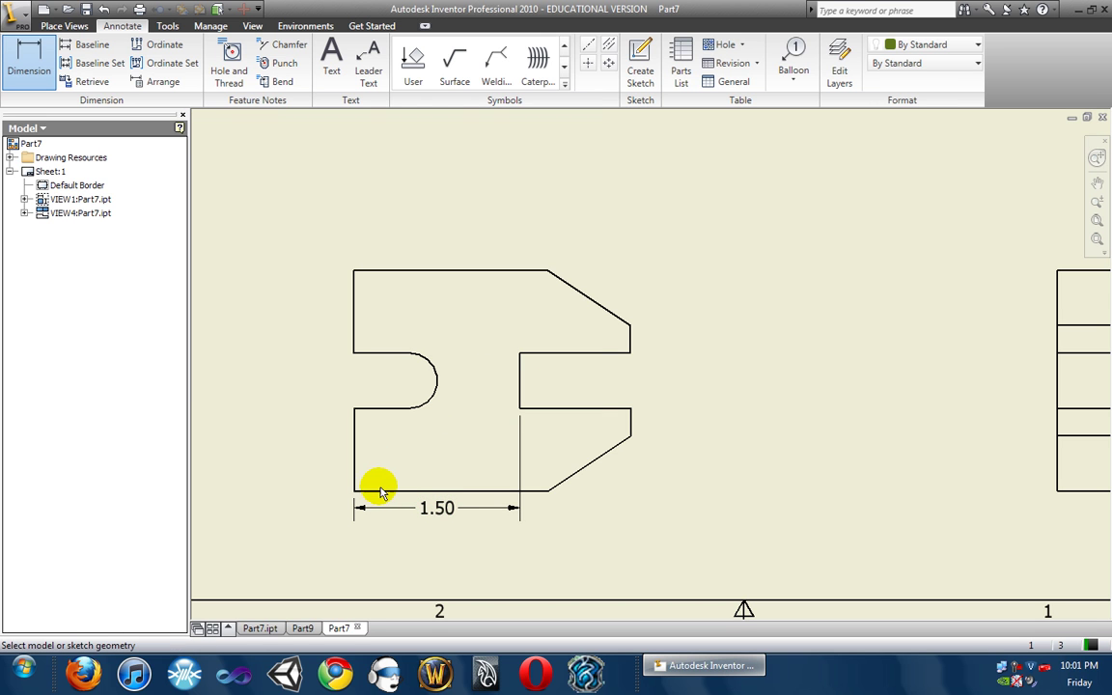
- Stack 1.75 and 2.50 overall width dimensions beneath the 1.50 one
{"action": "left_click", "coordinate": [388, 491]}
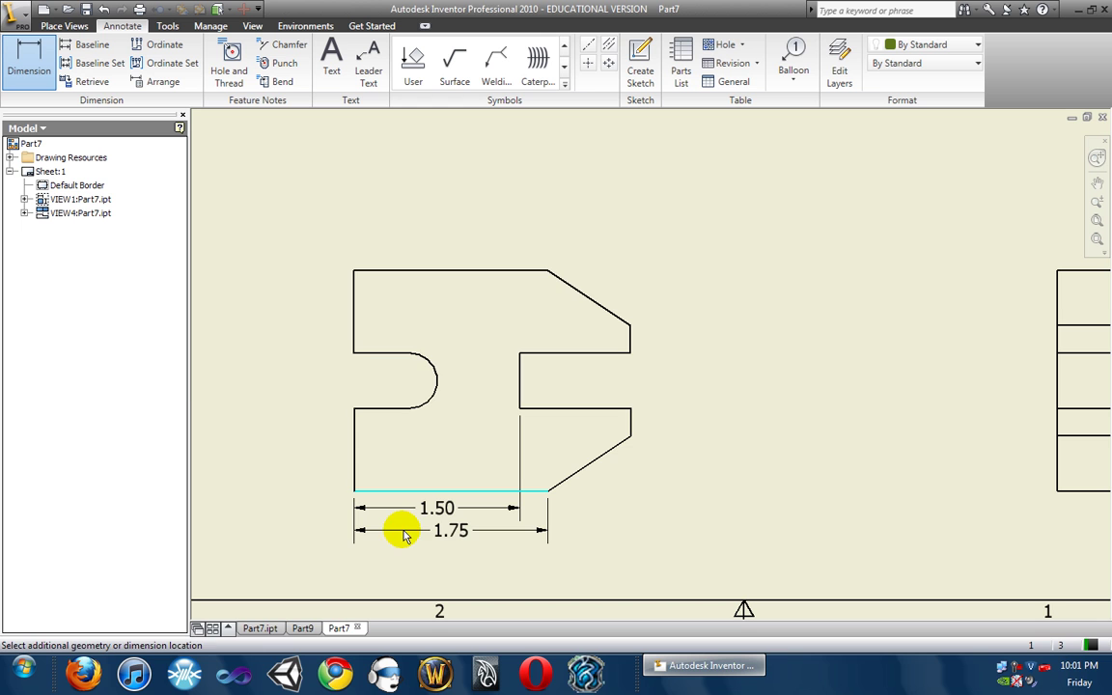
{"action": "left_click", "coordinate": [410, 534]}
{"action": "left_click", "coordinate": [477, 383]}
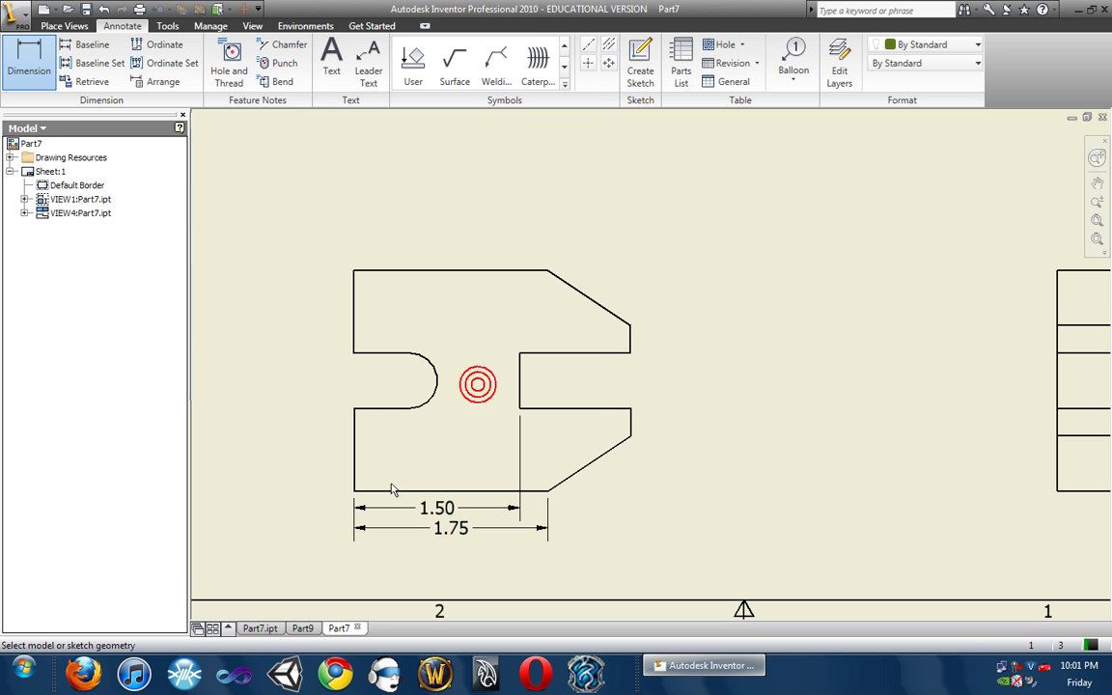
{"action": "left_click", "coordinate": [354, 488]}
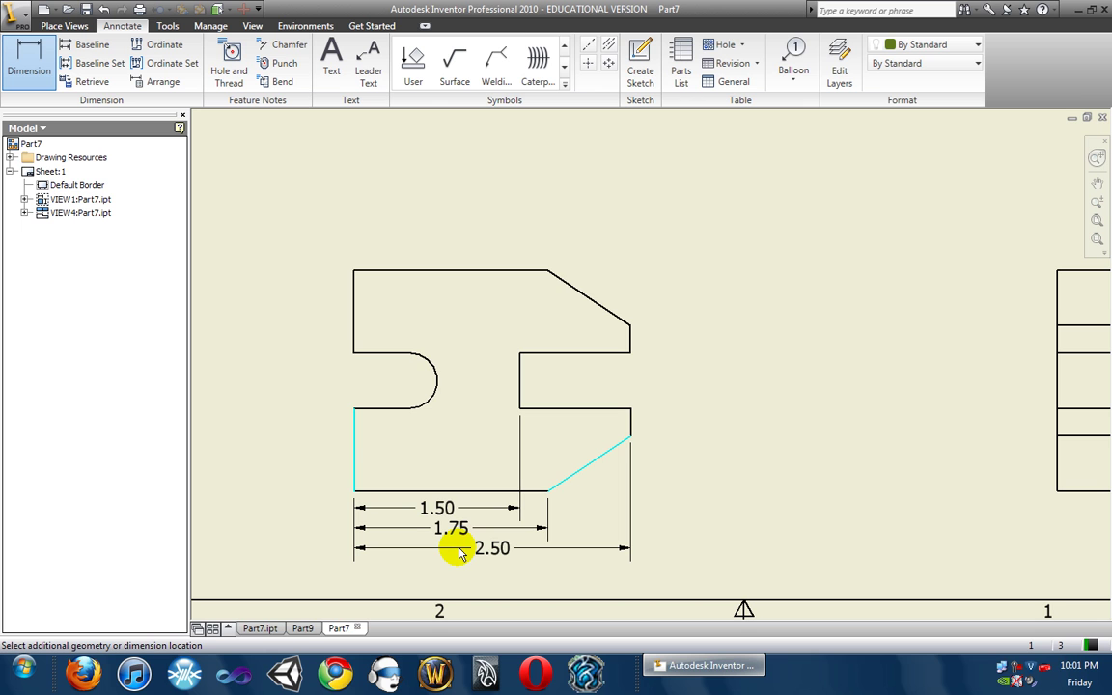
{"action": "left_click", "coordinate": [459, 552]}
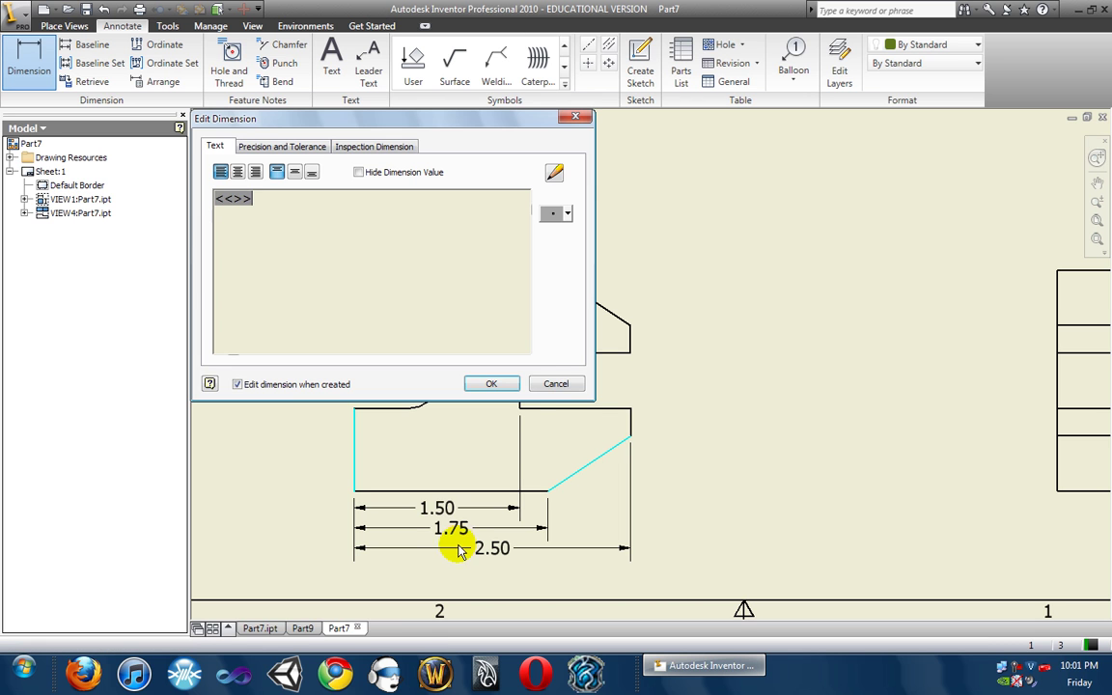
{"action": "left_click", "coordinate": [544, 384]}
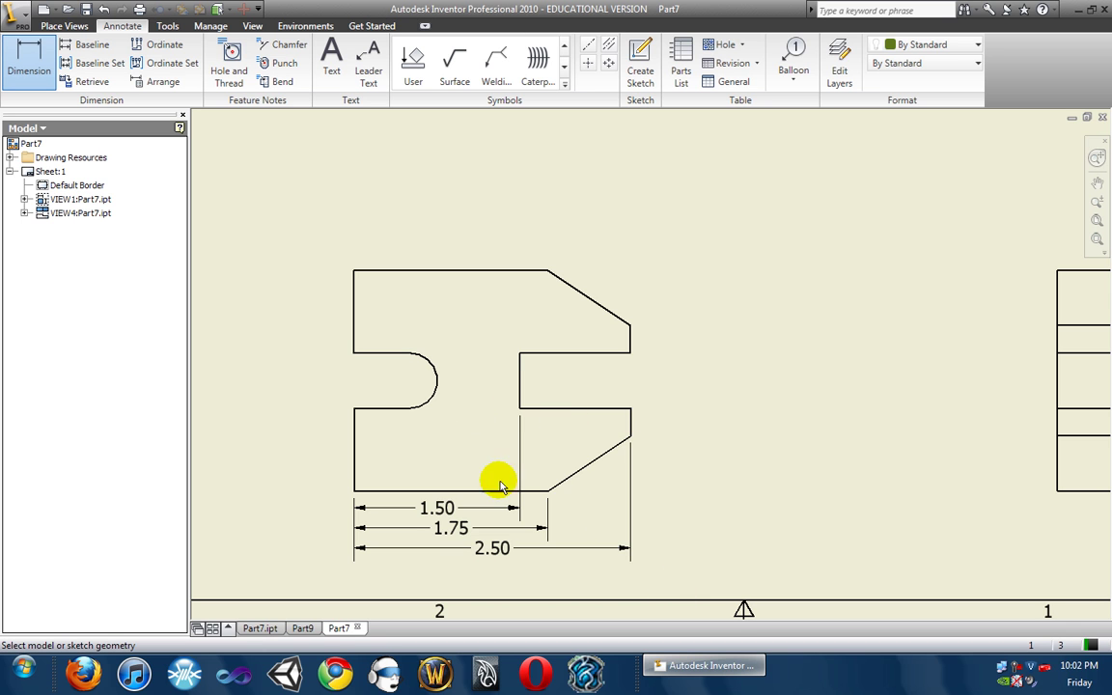
- Add .50, .75 and 1.25 height dimensions on the front view's right side
{"action": "left_click", "coordinate": [549, 491]}
{"action": "left_click", "coordinate": [638, 442]}
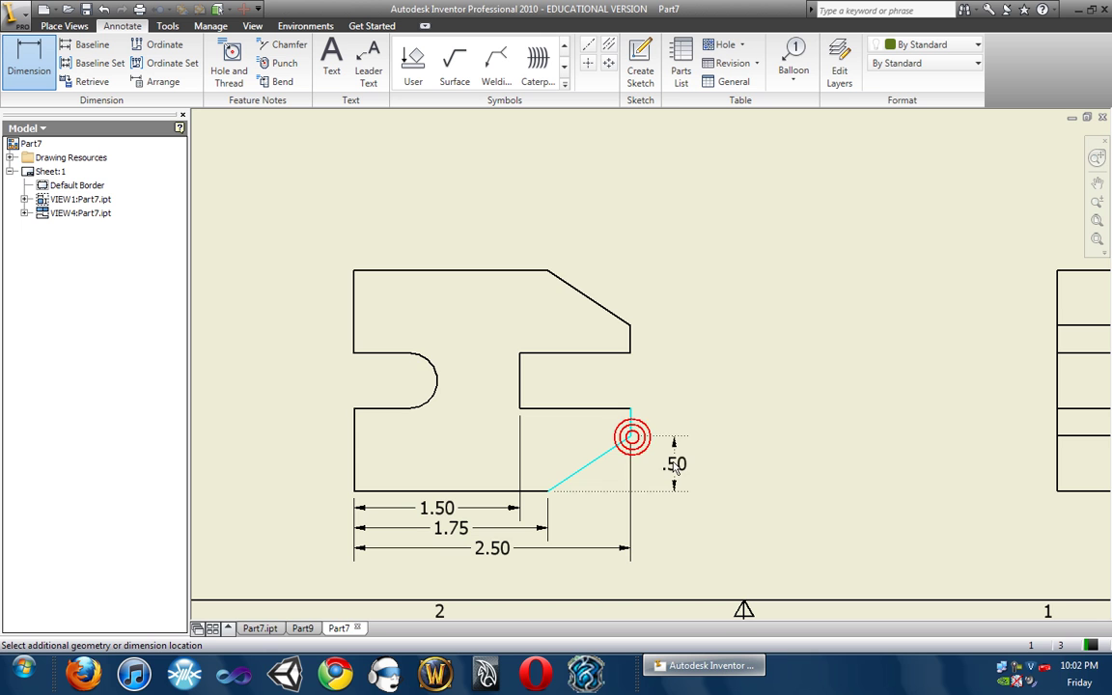
{"action": "left_click", "coordinate": [670, 461]}
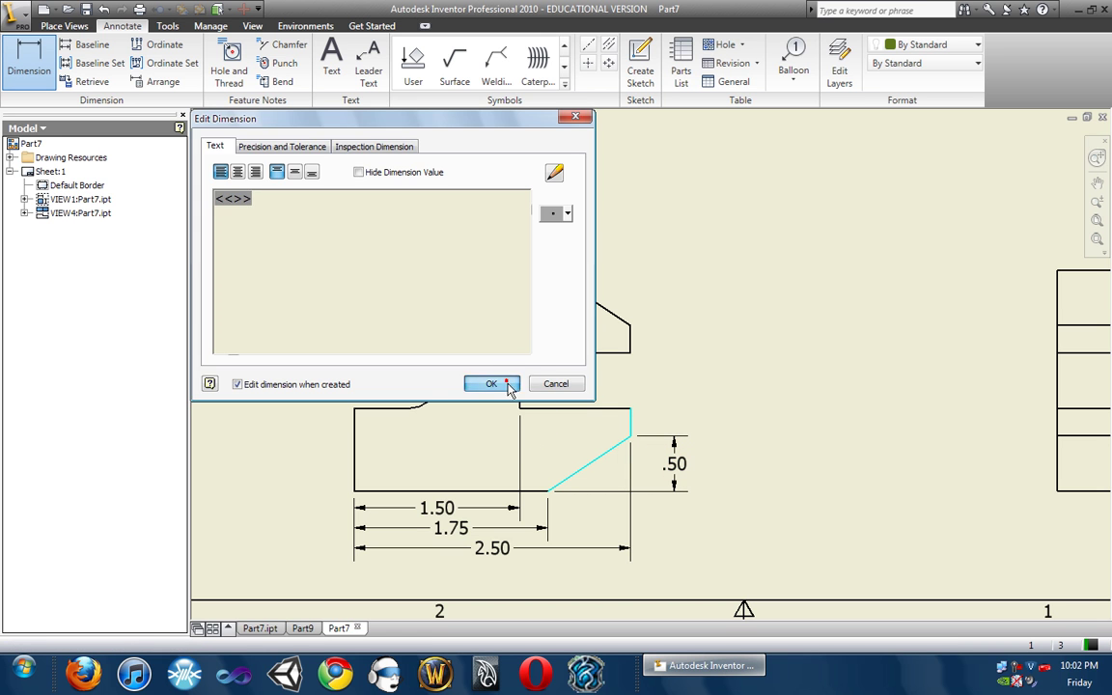
{"action": "left_click", "coordinate": [492, 384]}
{"action": "left_click", "coordinate": [548, 490]}
{"action": "left_click", "coordinate": [633, 415]}
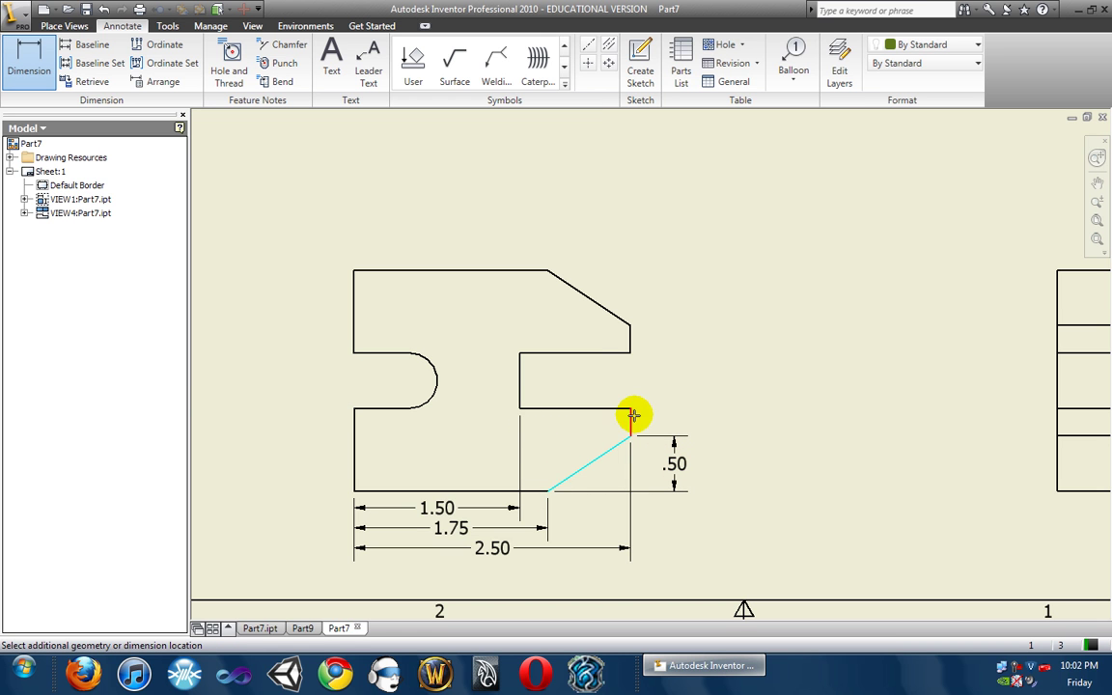
{"action": "left_click", "coordinate": [704, 439]}
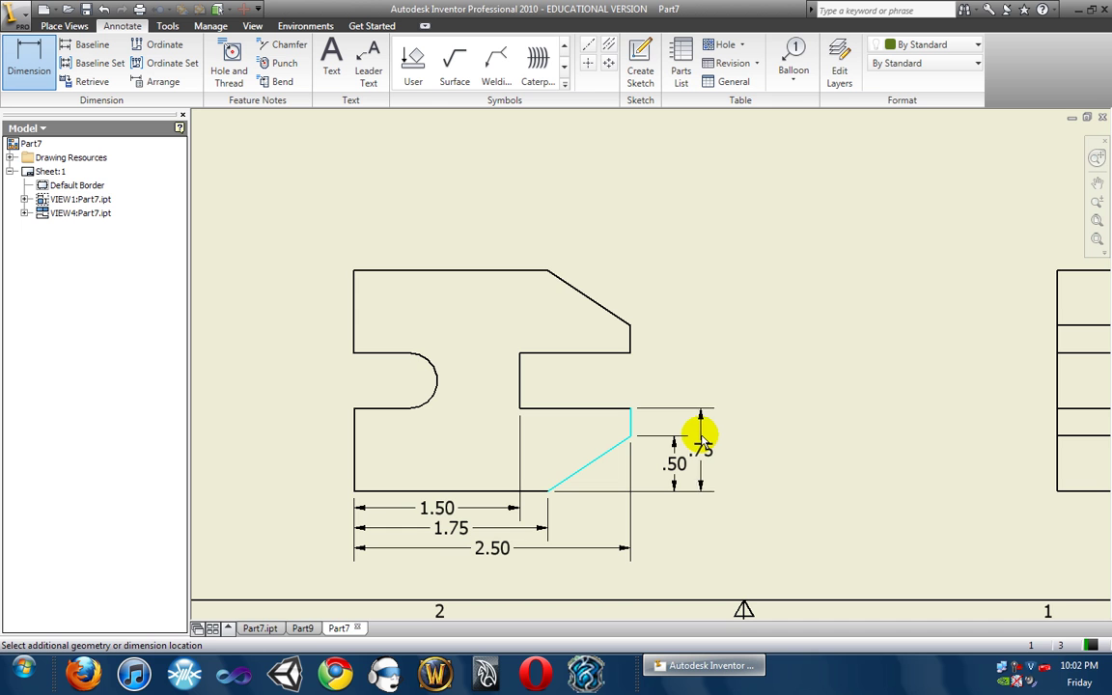
{"action": "left_click", "coordinate": [494, 383]}
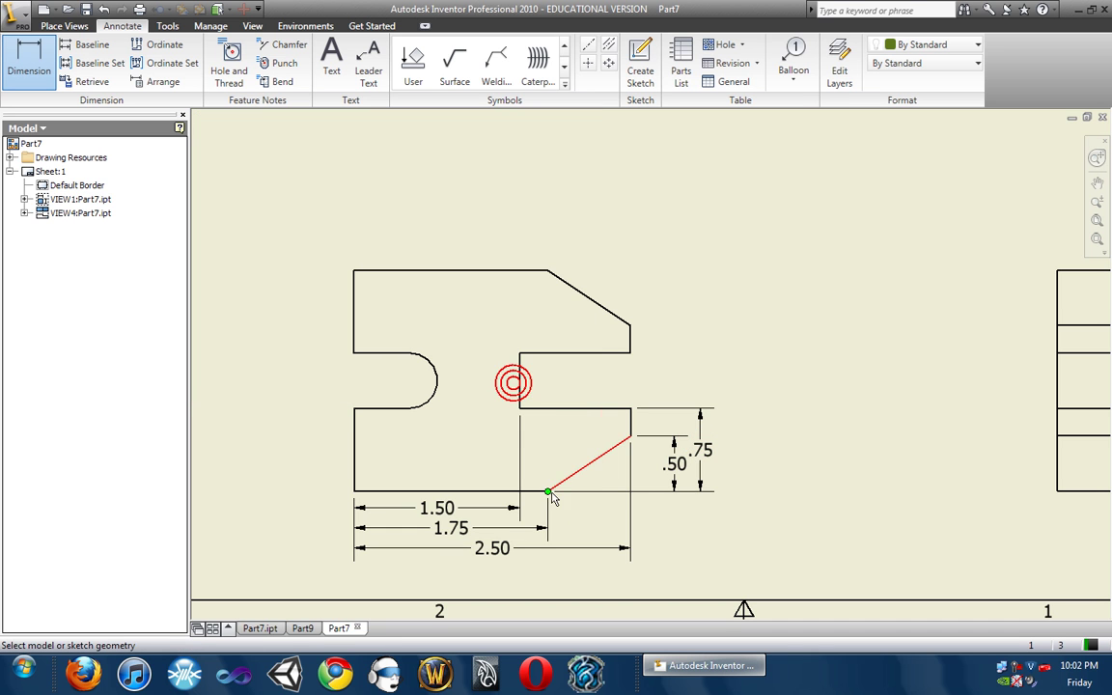
{"action": "left_click", "coordinate": [631, 357]}
{"action": "left_click", "coordinate": [645, 359]}
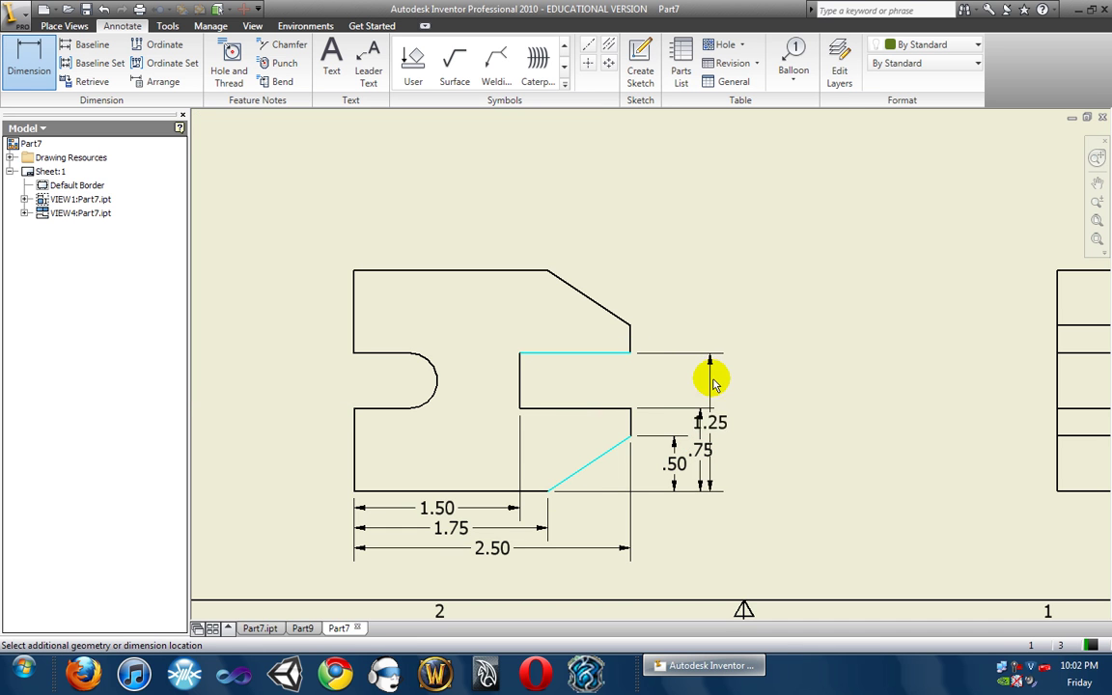
{"action": "left_click", "coordinate": [727, 384]}
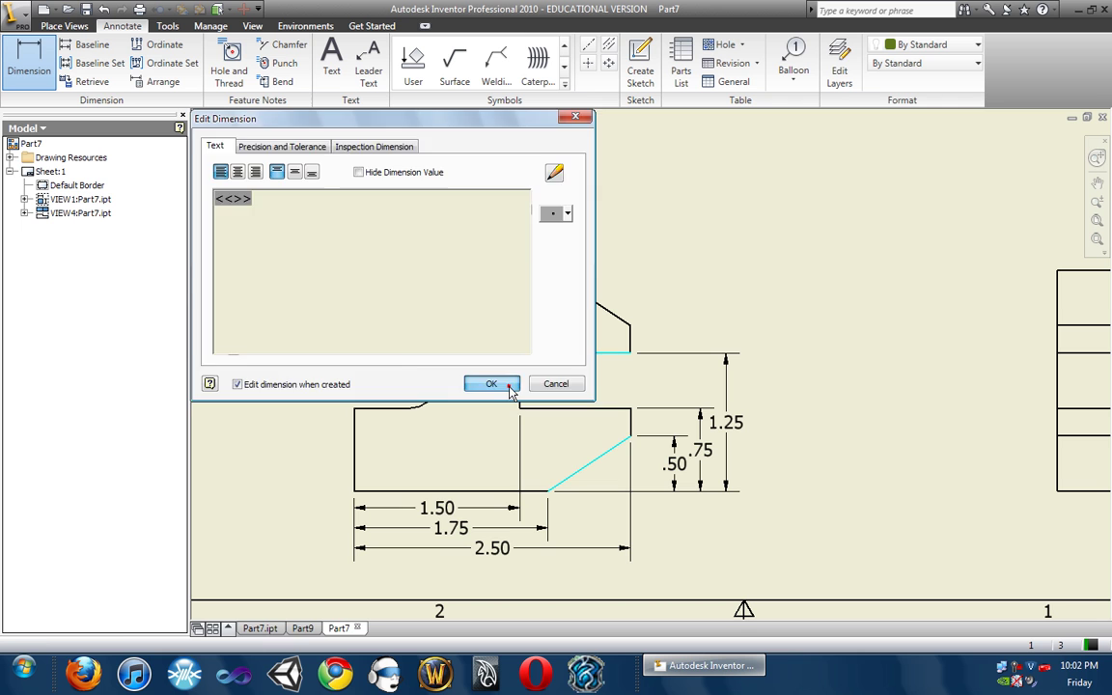
{"action": "left_click", "coordinate": [496, 382]}
- Add 1.50 and 2.00 overall height dimensions farther right of the front view
{"action": "left_click", "coordinate": [546, 492]}
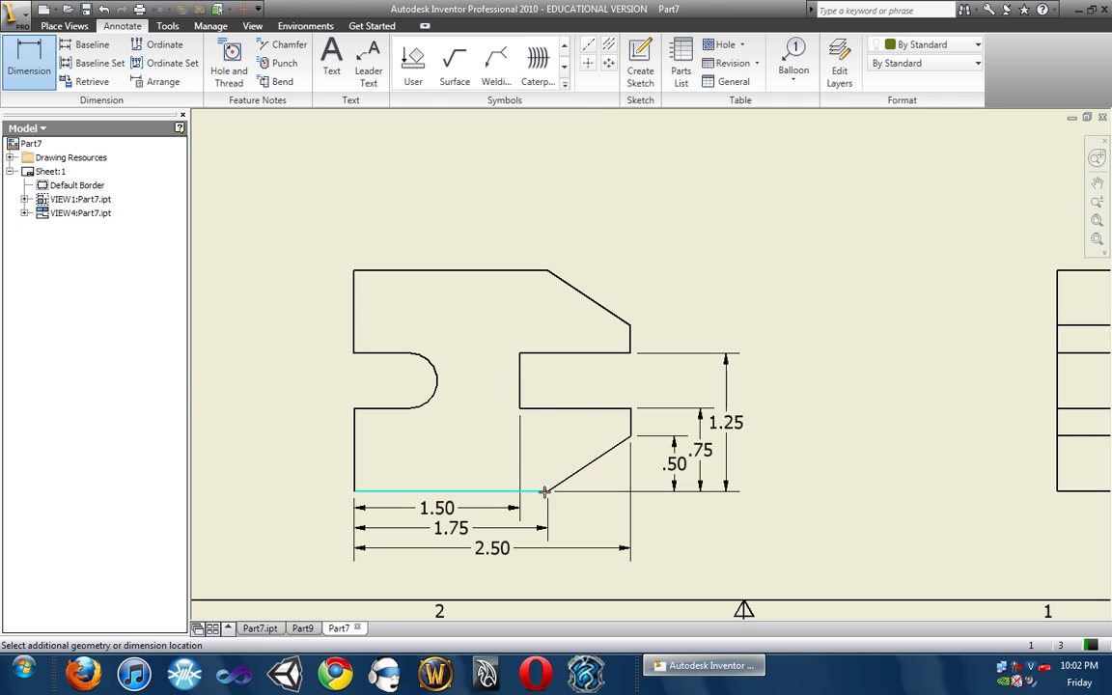
{"action": "left_click", "coordinate": [627, 326]}
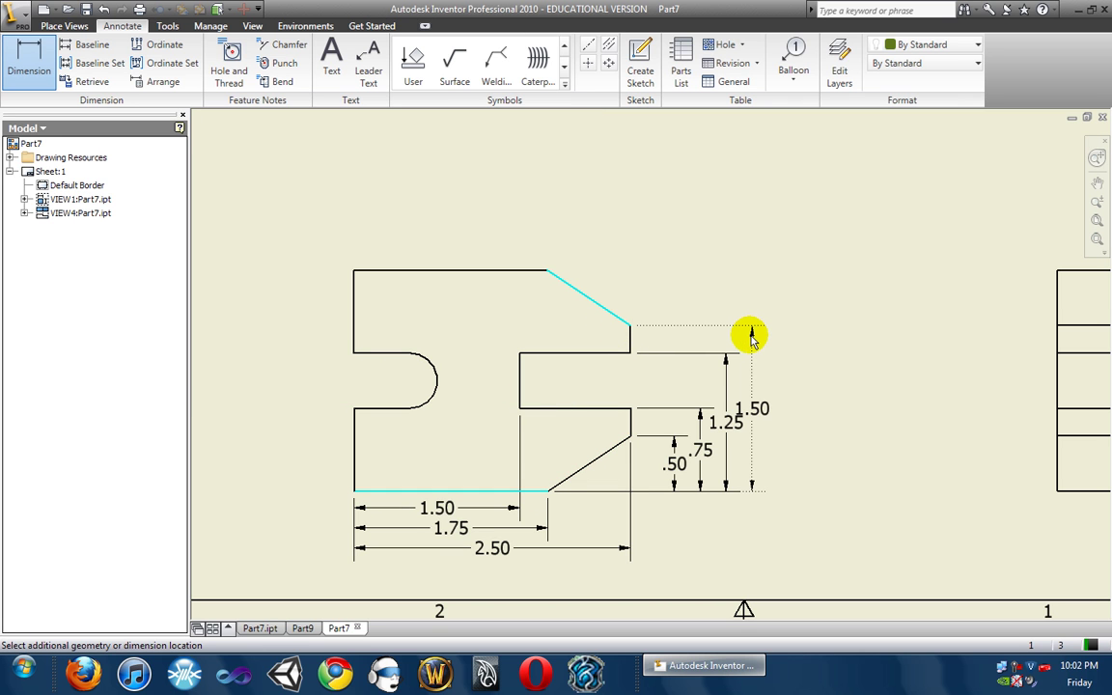
{"action": "left_click", "coordinate": [762, 345]}
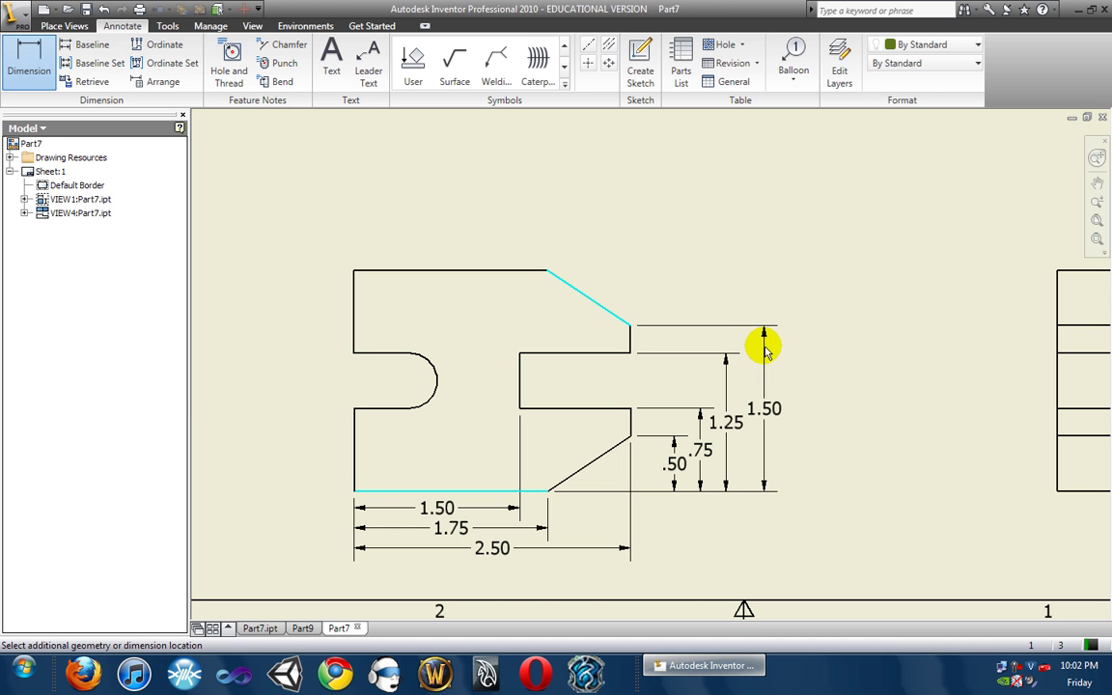
{"action": "left_click", "coordinate": [762, 350]}
{"action": "left_click", "coordinate": [479, 384]}
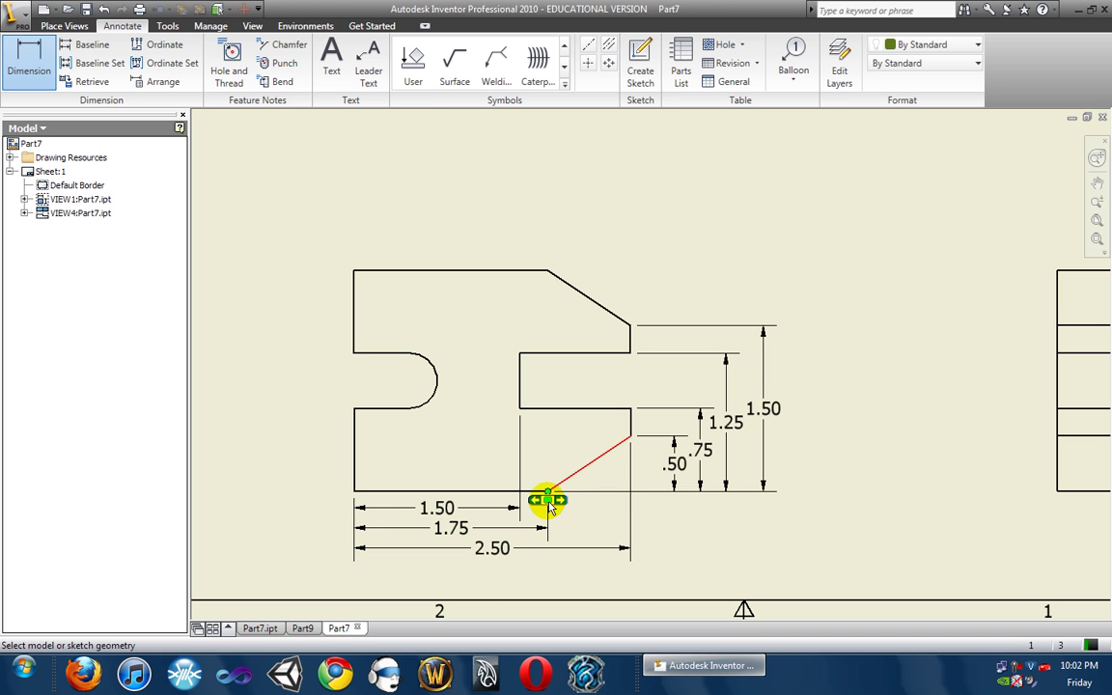
{"action": "left_click", "coordinate": [540, 271]}
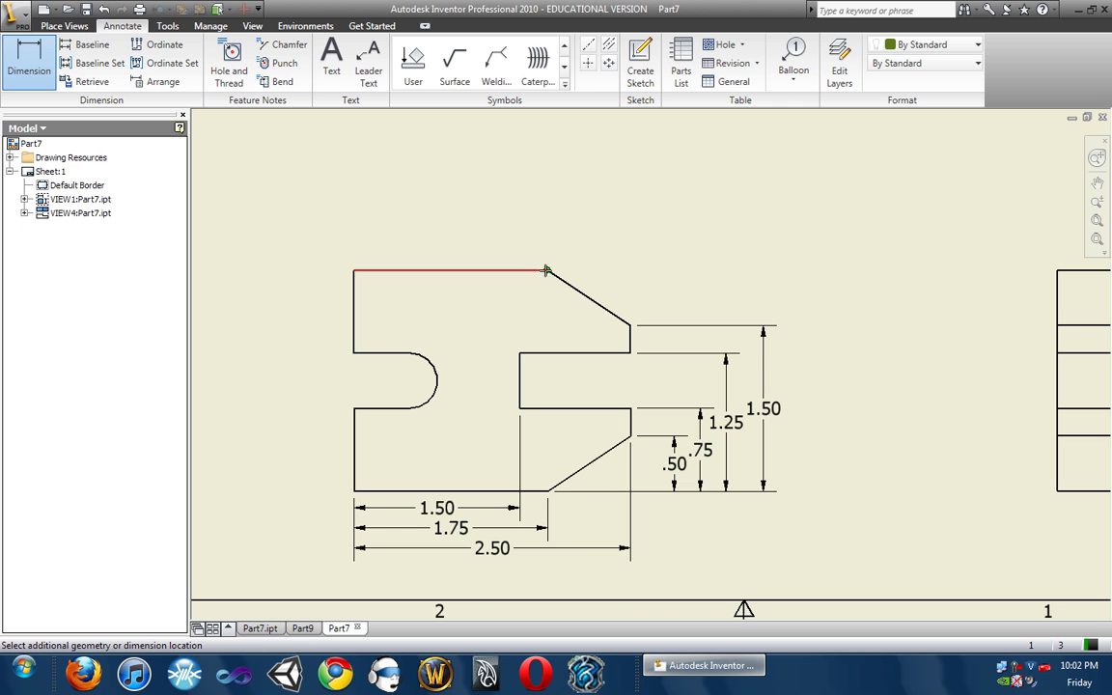
{"action": "left_click", "coordinate": [545, 492]}
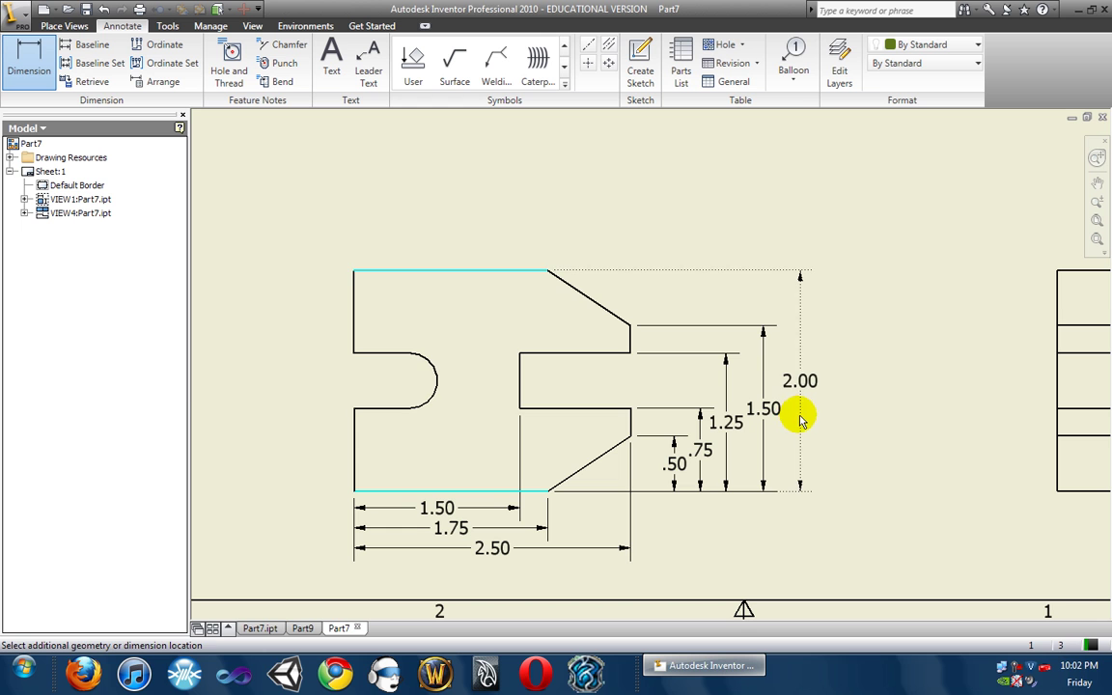
{"action": "left_click", "coordinate": [799, 415]}
{"action": "left_click", "coordinate": [496, 381]}
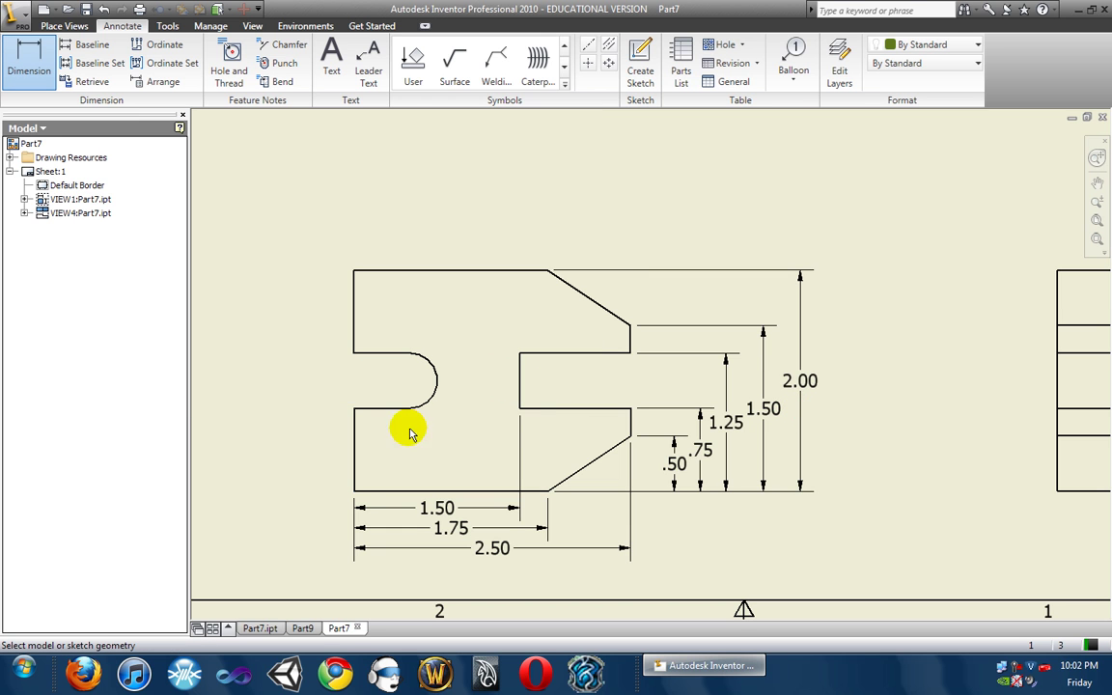
- Dimension the left notch with .75 and 1.00 heights on the front view's left
{"action": "left_click", "coordinate": [356, 427]}
{"action": "left_click", "coordinate": [354, 410]}
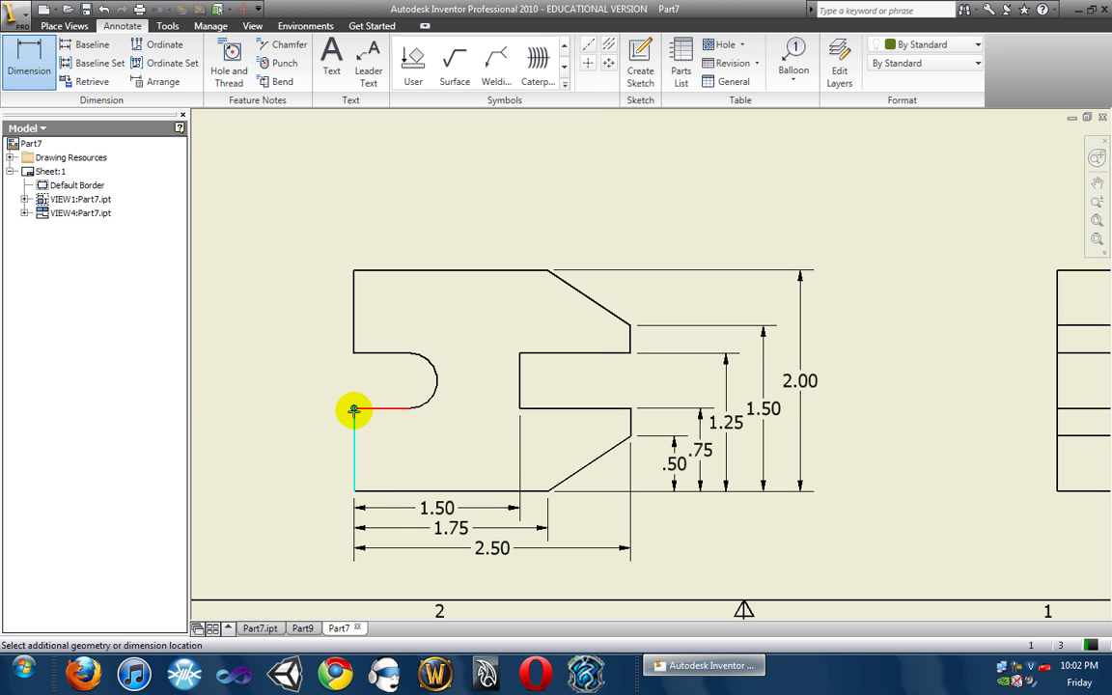
{"action": "left_click", "coordinate": [333, 432]}
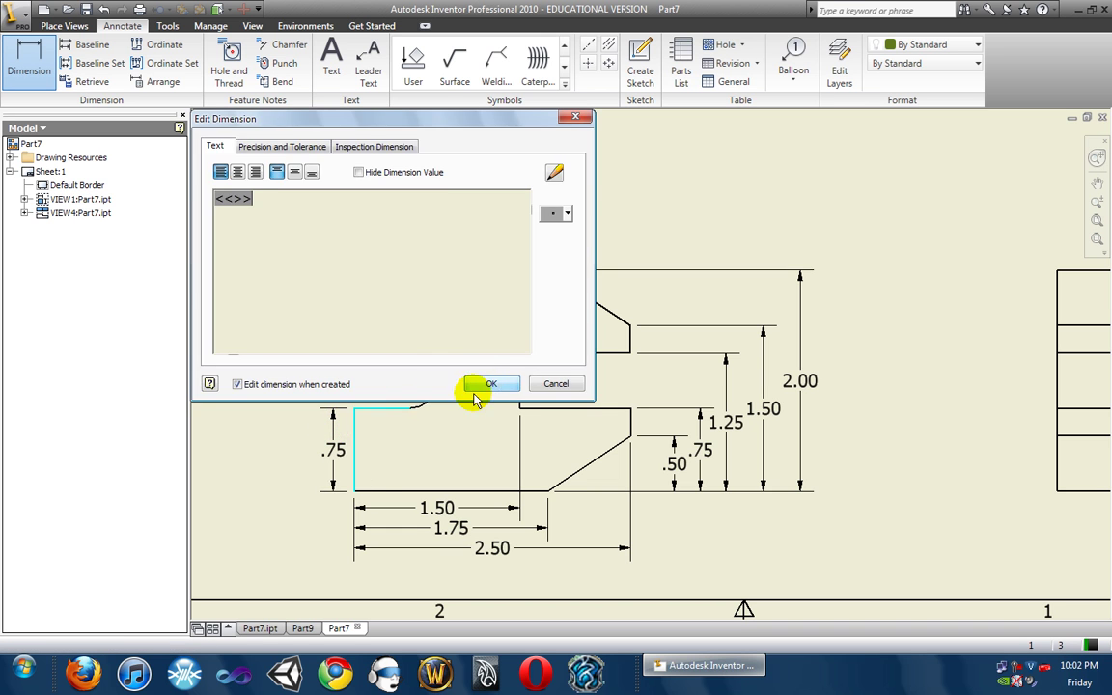
{"action": "left_click", "coordinate": [480, 384]}
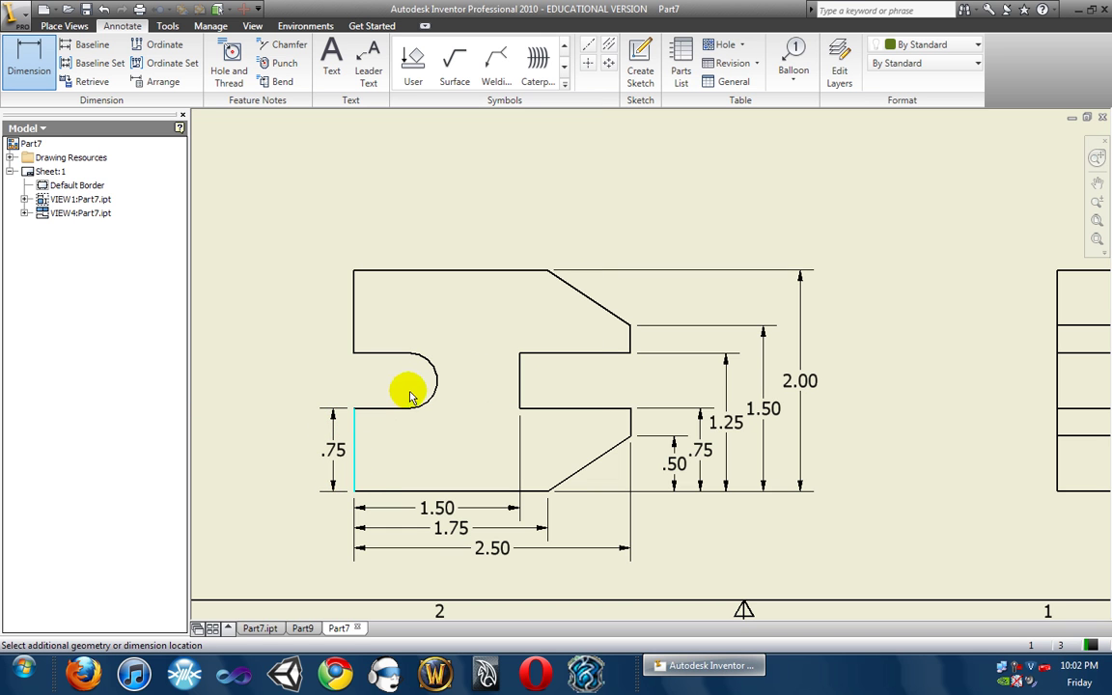
{"action": "left_click", "coordinate": [437, 383]}
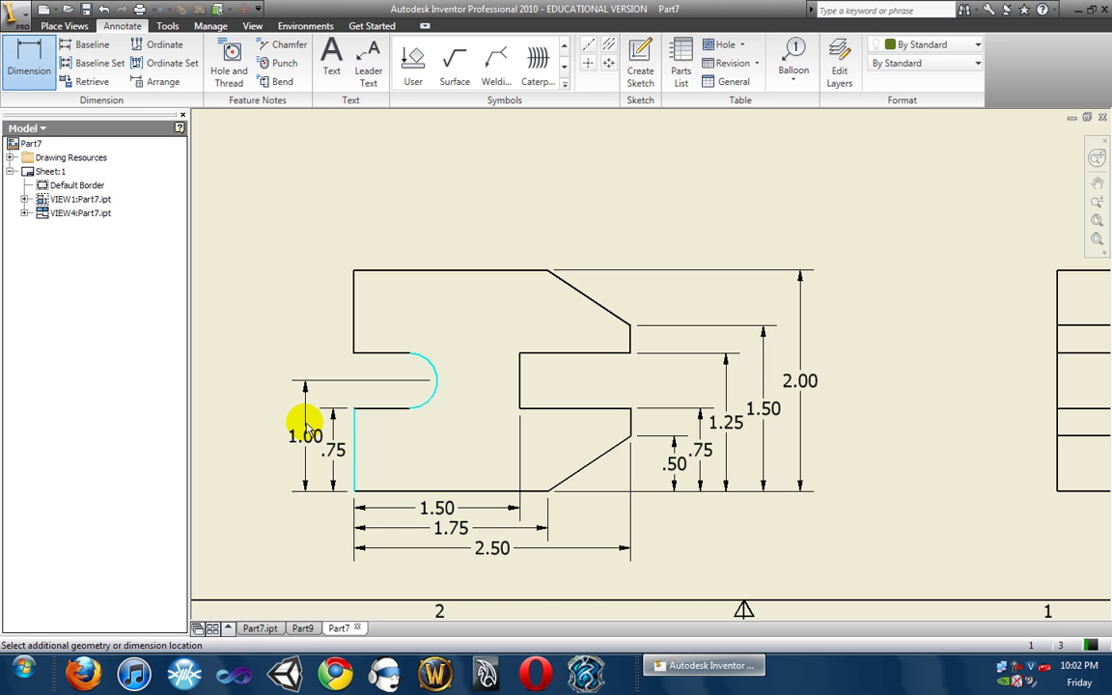
{"action": "left_click", "coordinate": [305, 425]}
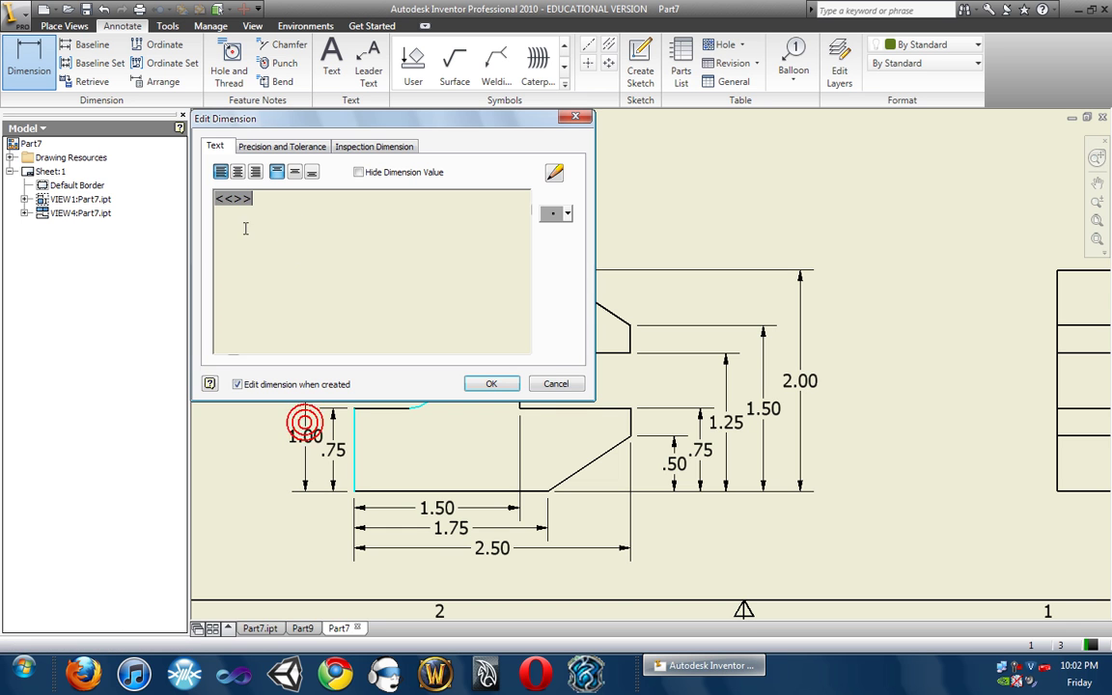
{"action": "left_click", "coordinate": [496, 383]}
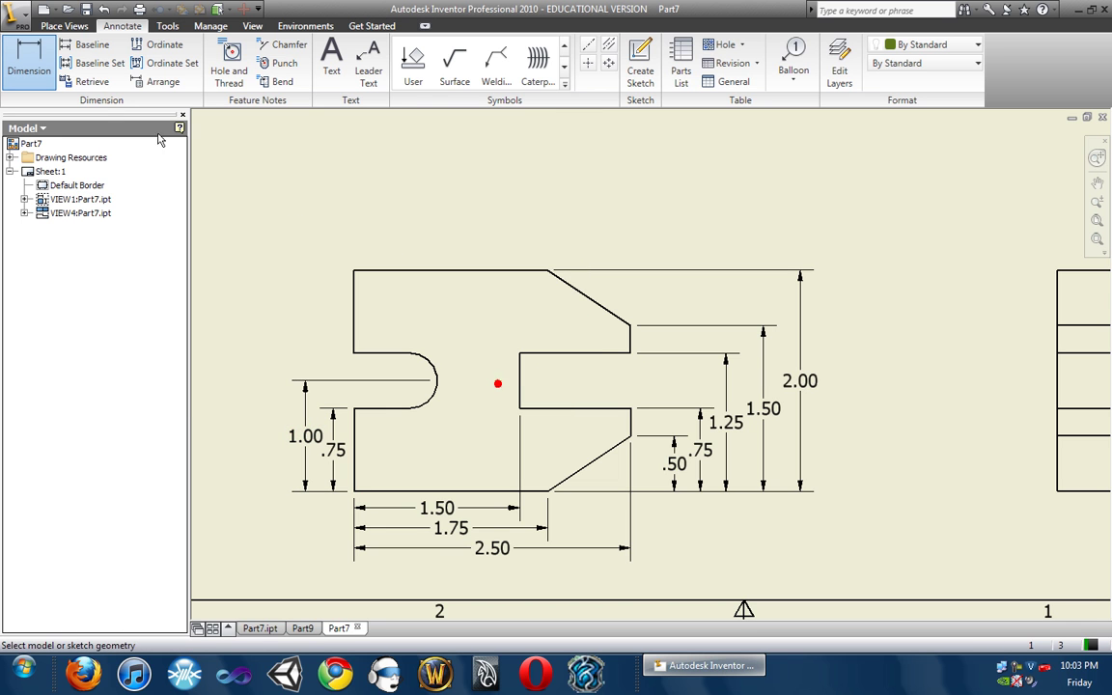
- Browse the Place Views, Tools and Annotate tabs, trying Caterpillar, Balloon and User symbol without placing anything
{"action": "left_click", "coordinate": [64, 26]}
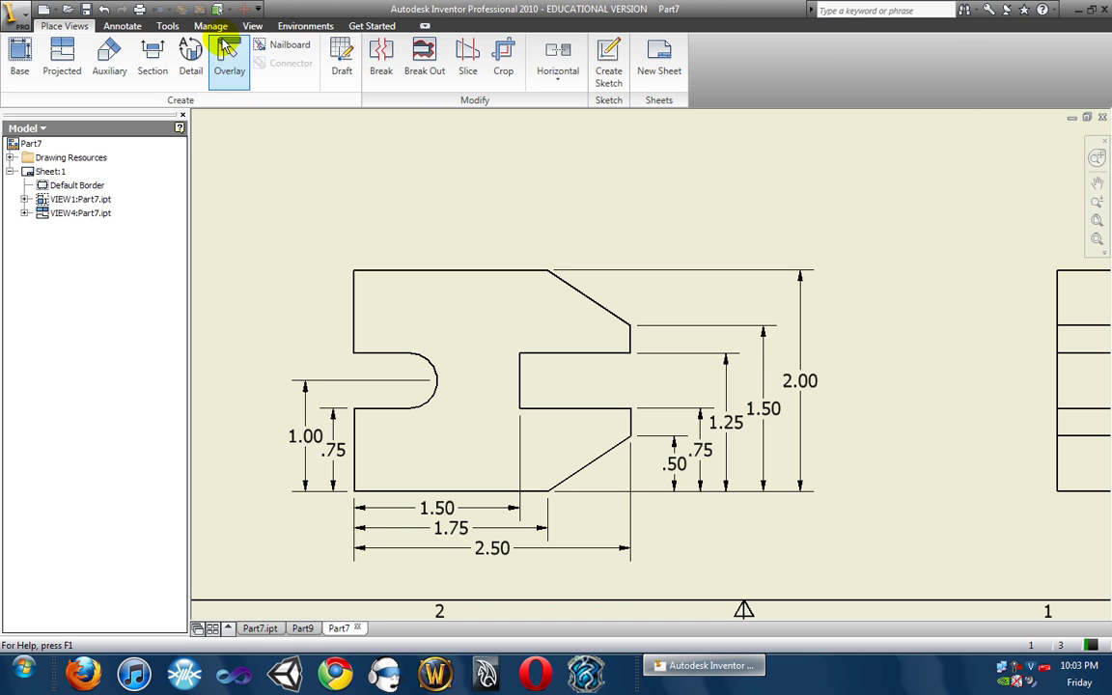
{"action": "left_click", "coordinate": [159, 29]}
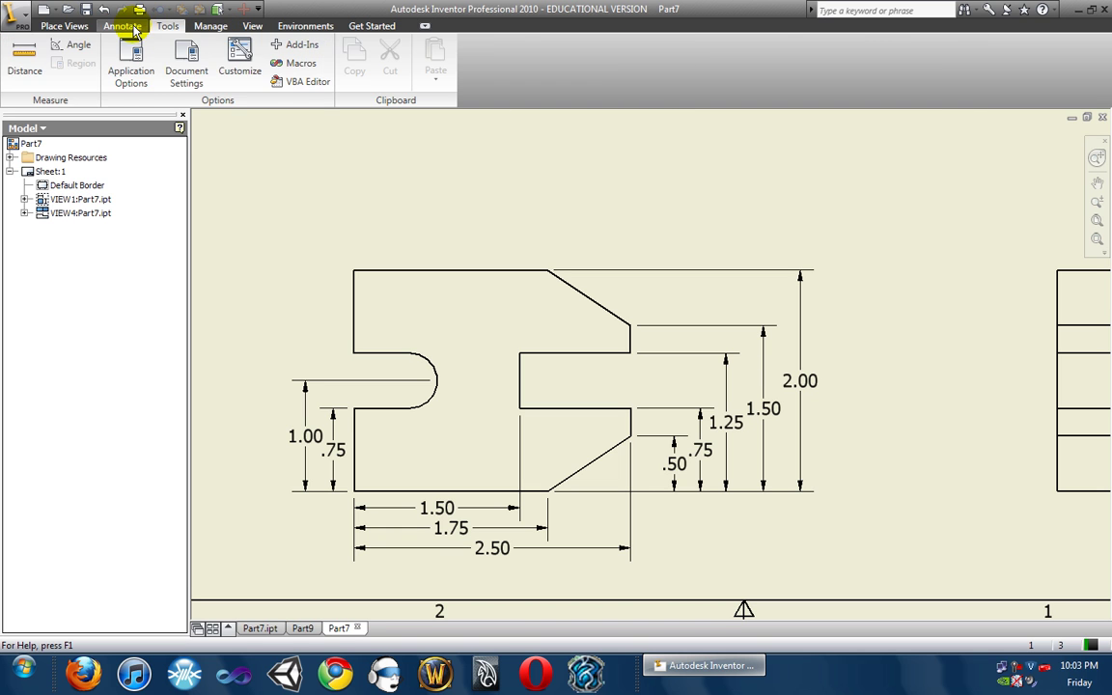
{"action": "left_click", "coordinate": [133, 30]}
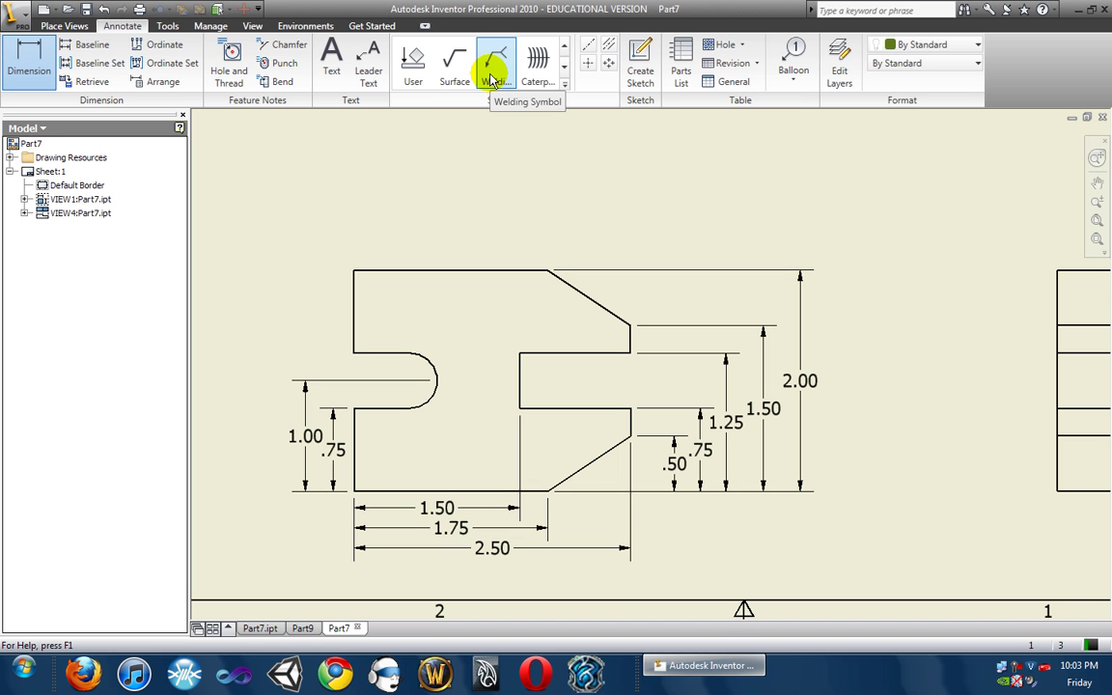
{"action": "left_click", "coordinate": [542, 58]}
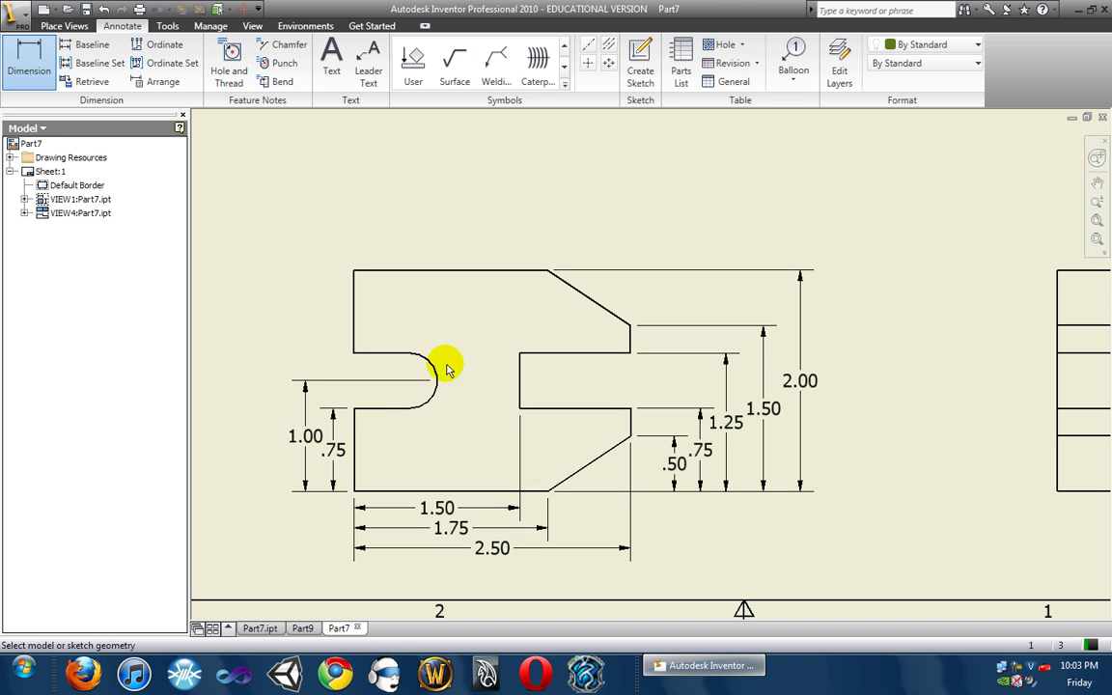
{"action": "left_click", "coordinate": [793, 83]}
{"action": "left_click", "coordinate": [430, 65]}
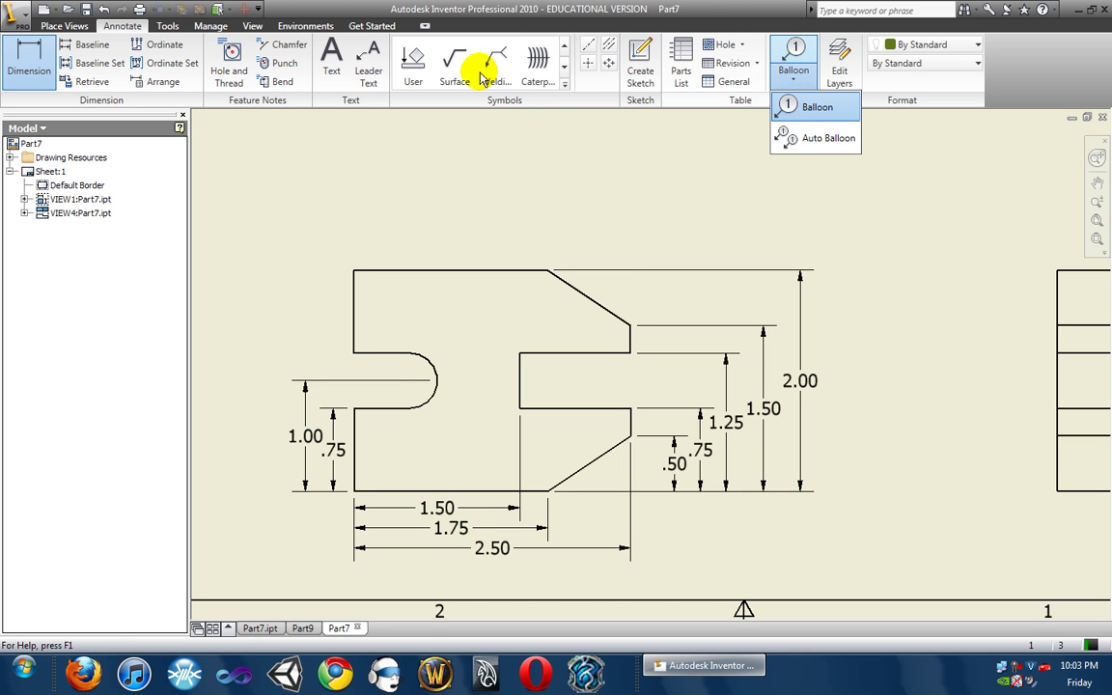
{"action": "left_click", "coordinate": [412, 80]}
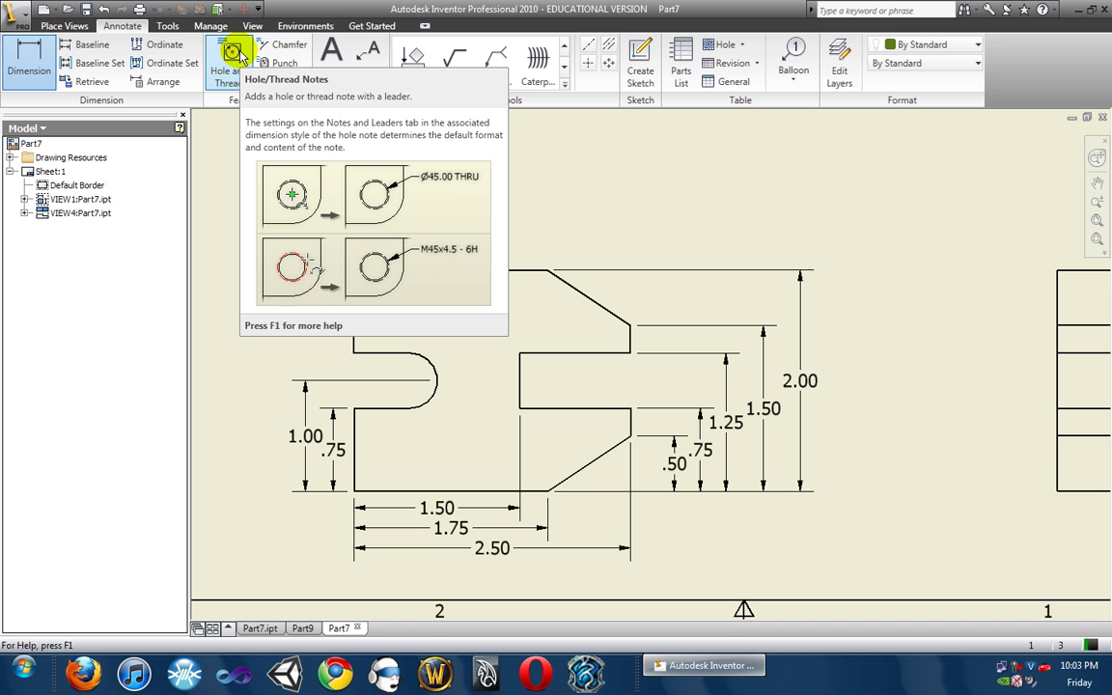
- Look through the Tools, Manage, View, Environments and Place Views tabs, ending on Annotate
{"action": "left_click", "coordinate": [169, 27]}
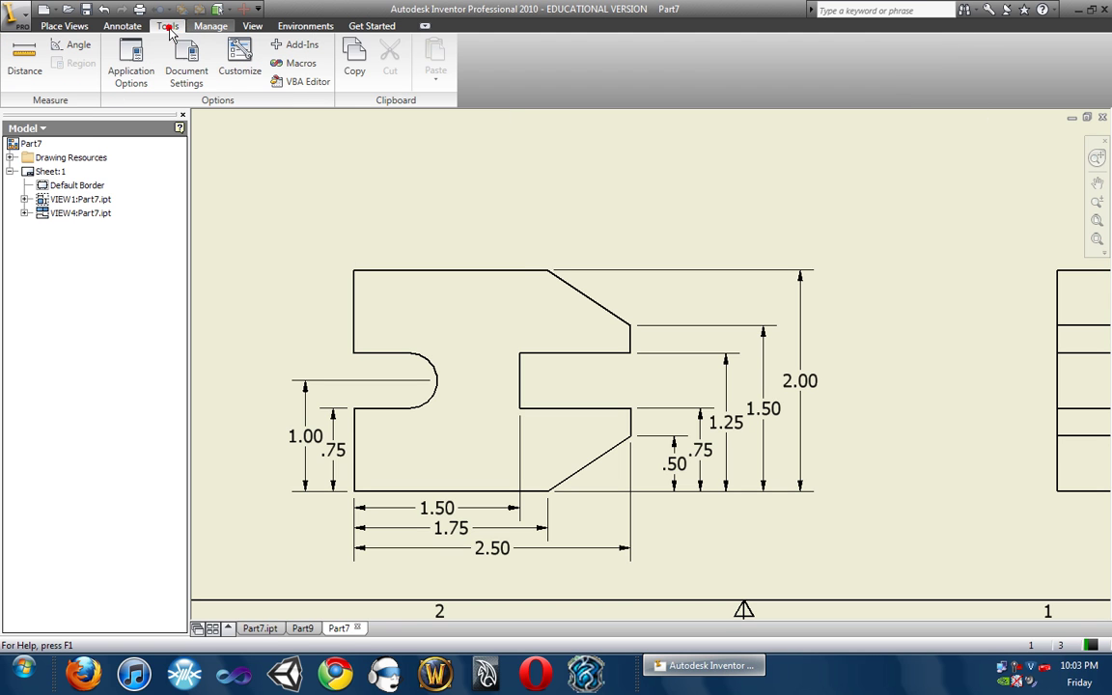
{"action": "left_click", "coordinate": [210, 26]}
{"action": "left_click", "coordinate": [168, 26]}
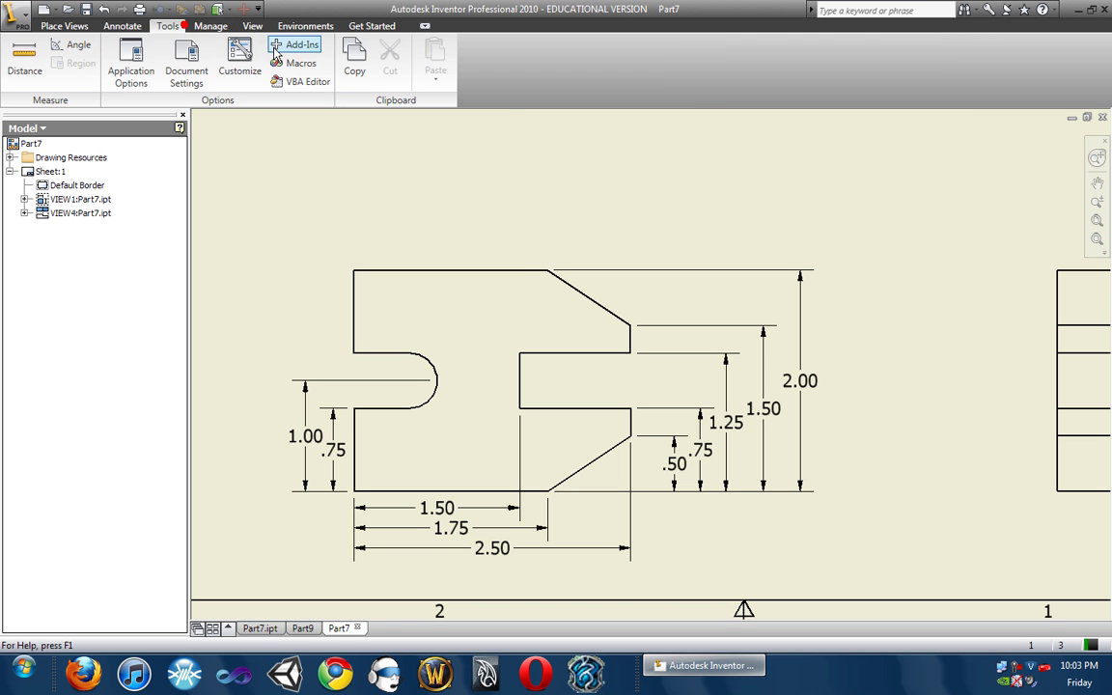
{"action": "left_click", "coordinate": [125, 27]}
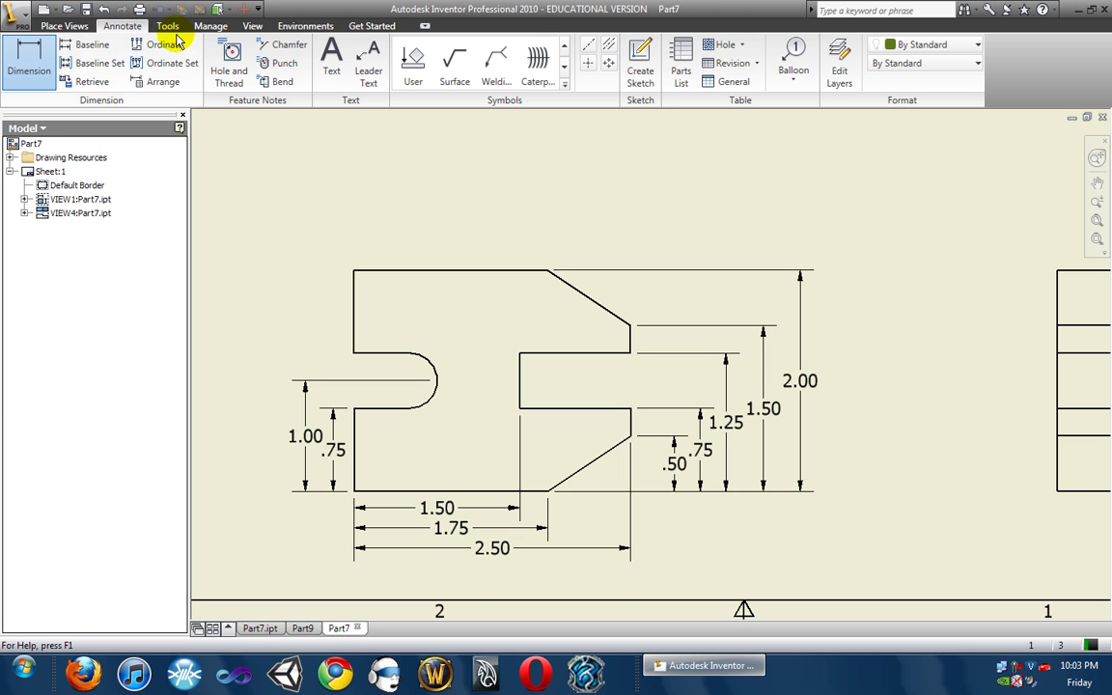
{"action": "left_click", "coordinate": [67, 27]}
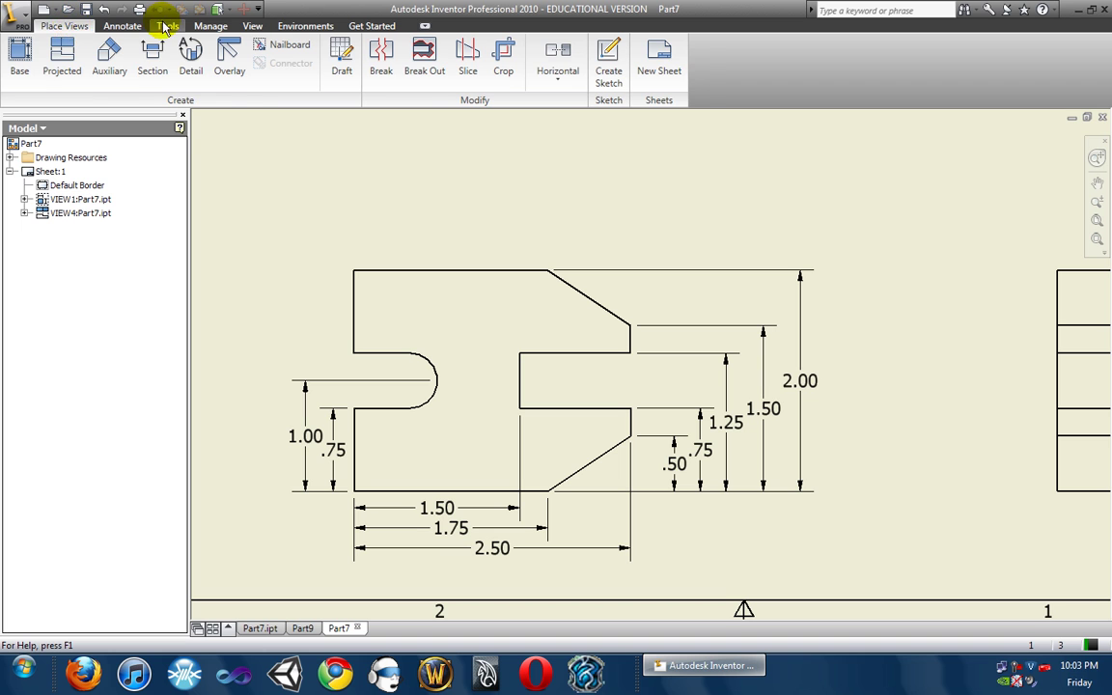
{"action": "left_click", "coordinate": [206, 27]}
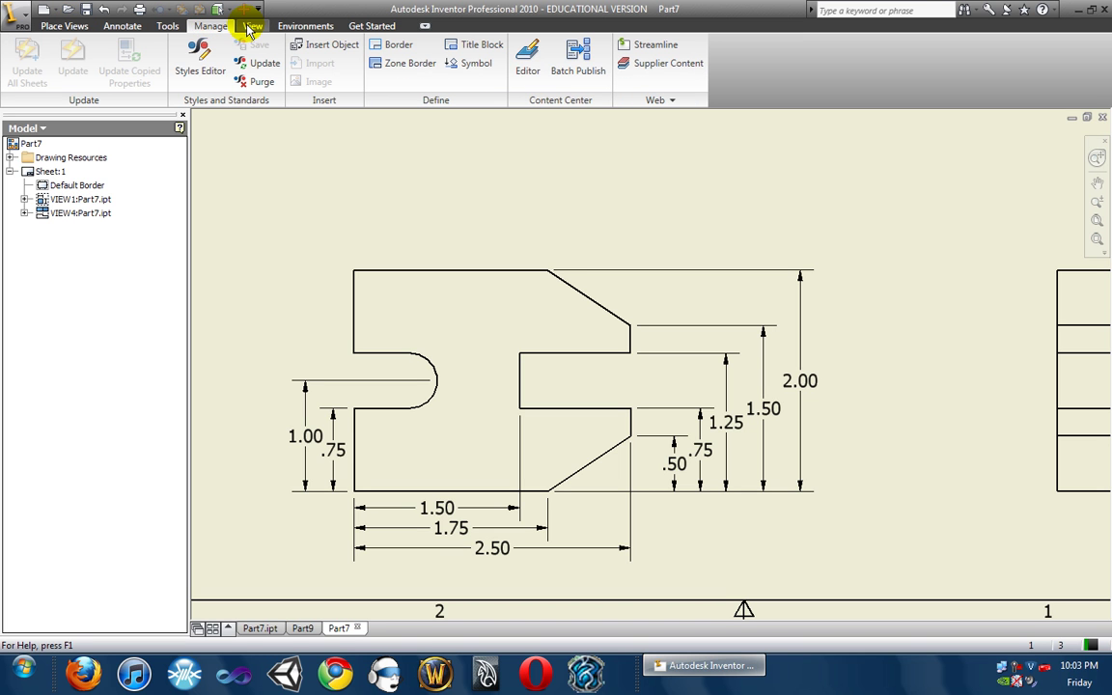
{"action": "left_click", "coordinate": [251, 27]}
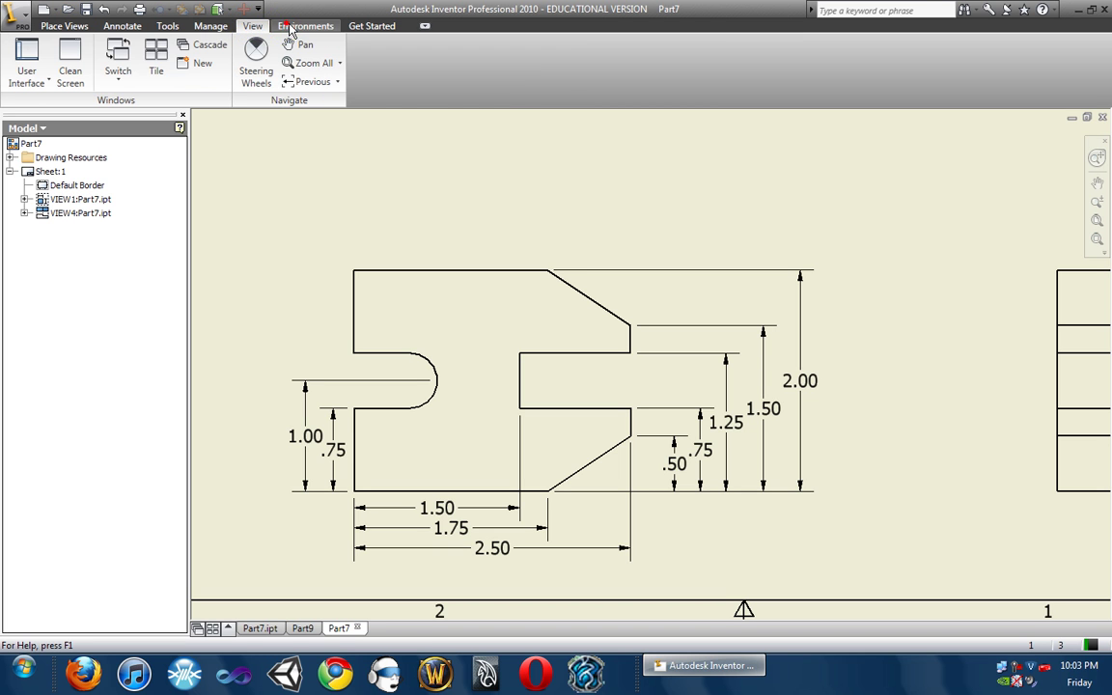
{"action": "left_click", "coordinate": [290, 27]}
{"action": "left_click", "coordinate": [70, 27]}
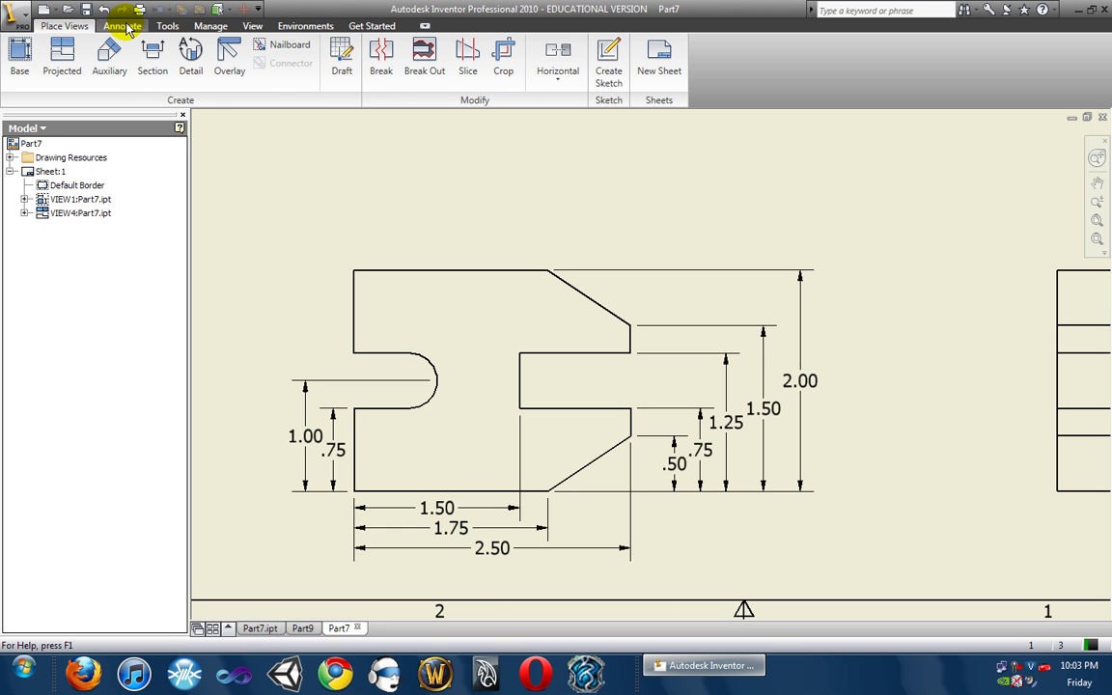
{"action": "left_click", "coordinate": [125, 26]}
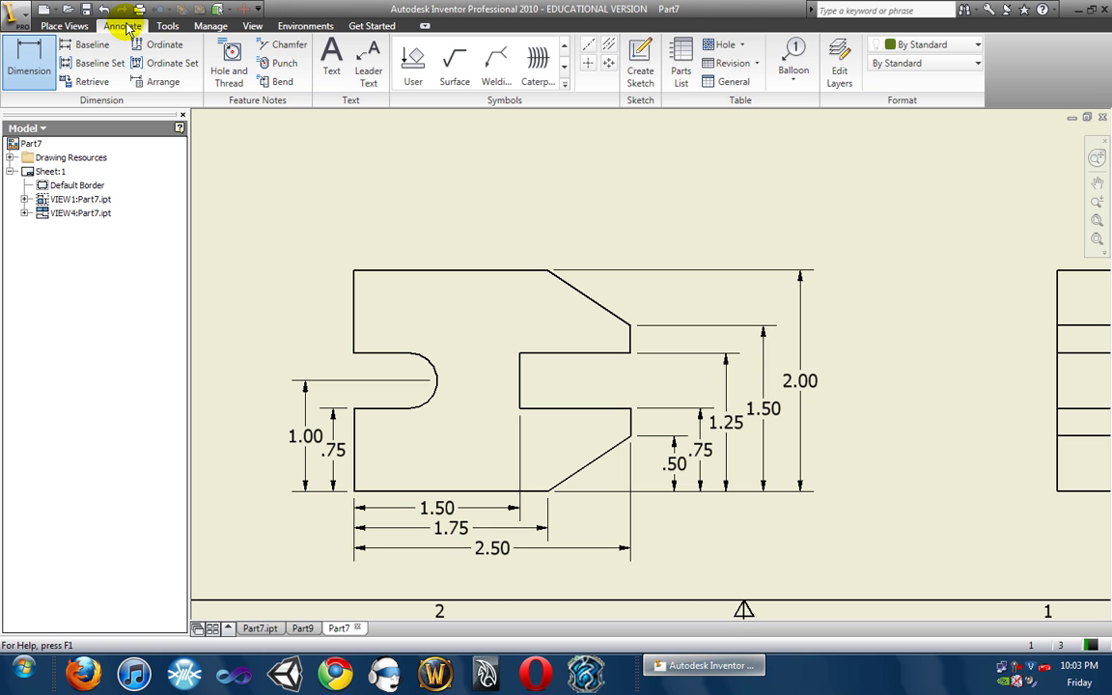
- Start a Hole Selection hole table, then cancel it with Done
{"action": "left_click", "coordinate": [743, 44]}
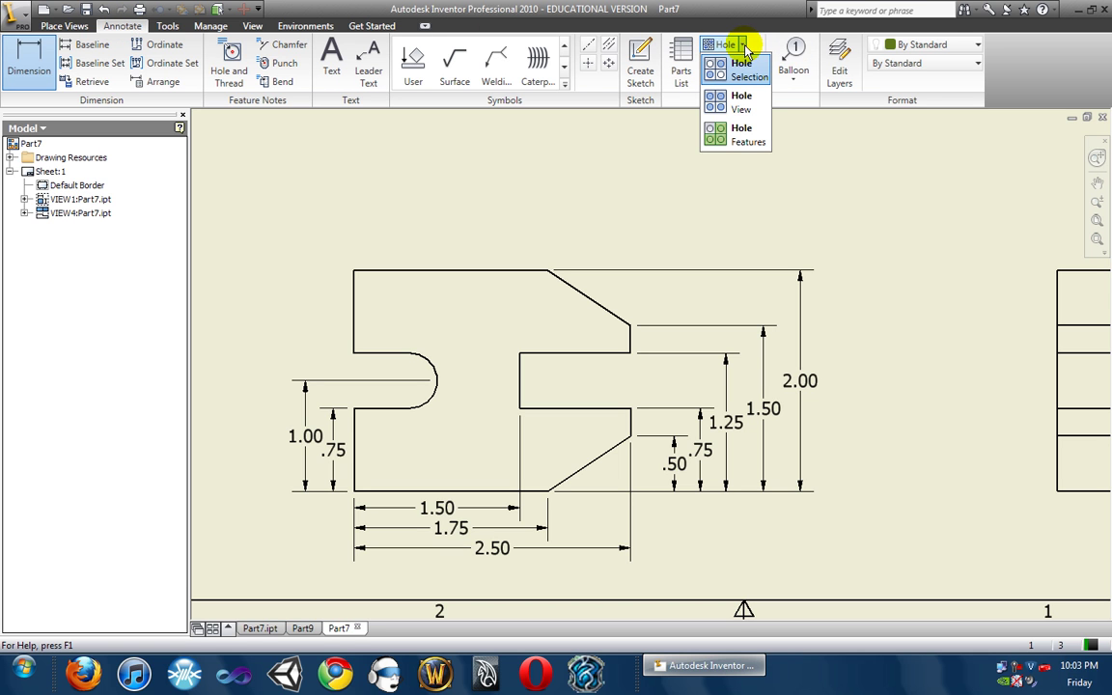
{"action": "left_click", "coordinate": [741, 68]}
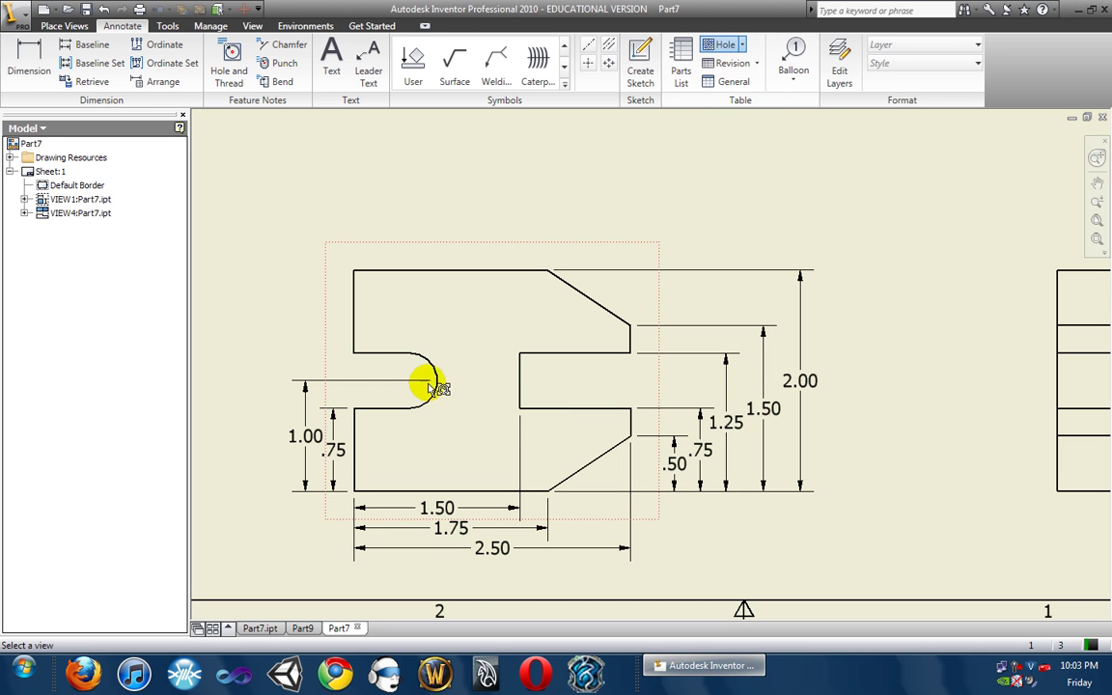
{"action": "right_click", "coordinate": [433, 225]}
{"action": "left_click", "coordinate": [458, 249]}
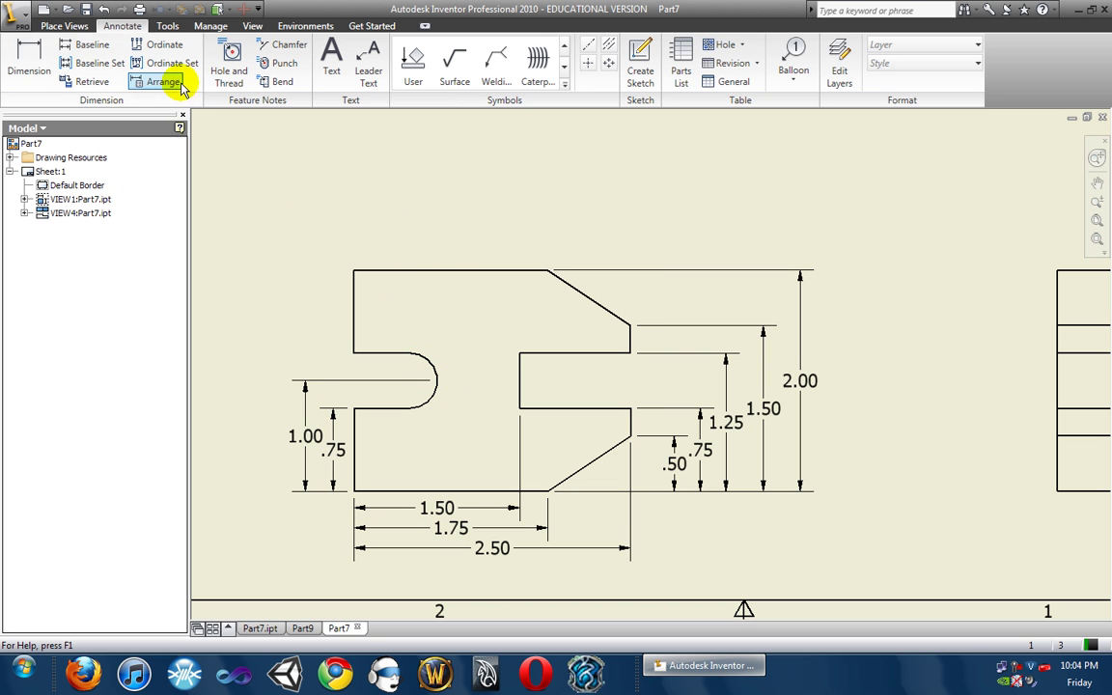
- Dimension the front view's left edges with 1.25 and 2.00 heights outside the existing 1.00
{"action": "left_click", "coordinate": [29, 58]}
{"action": "left_click", "coordinate": [355, 492]}
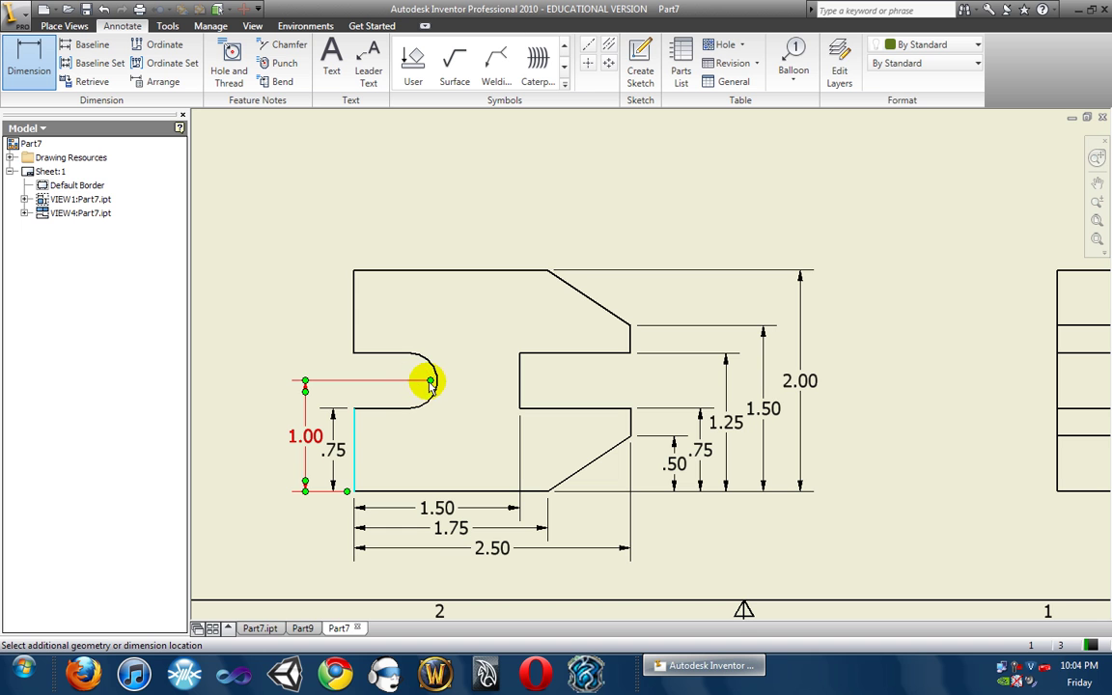
{"action": "left_click", "coordinate": [355, 356]}
{"action": "left_click", "coordinate": [340, 493]}
{"action": "left_click", "coordinate": [276, 485]}
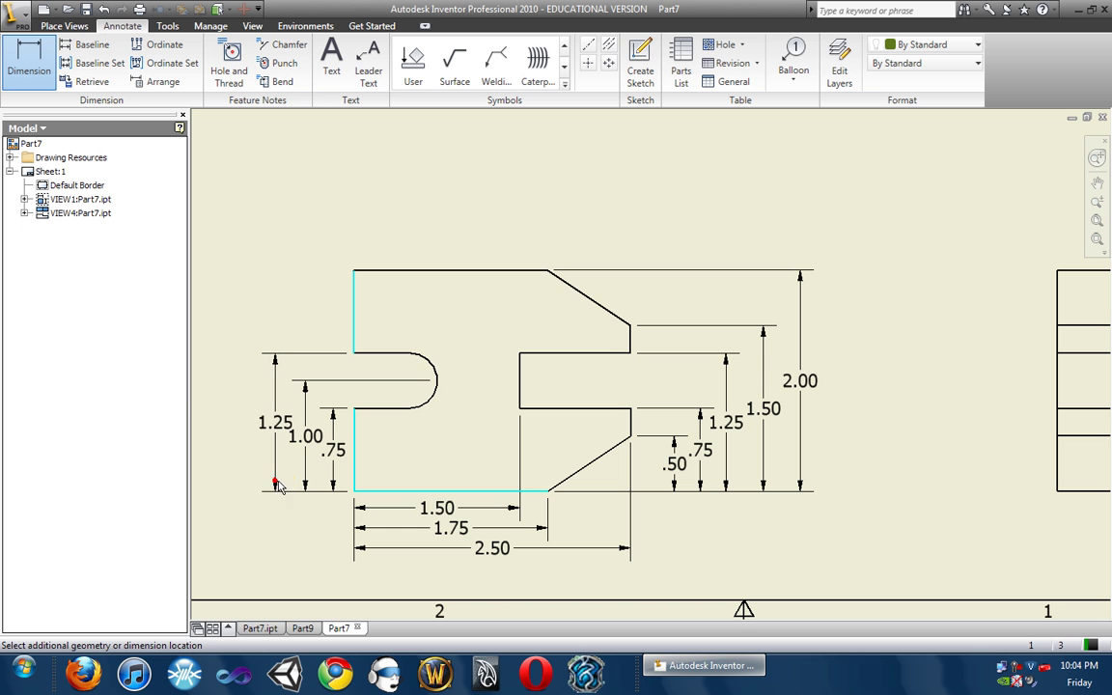
{"action": "left_click", "coordinate": [483, 384]}
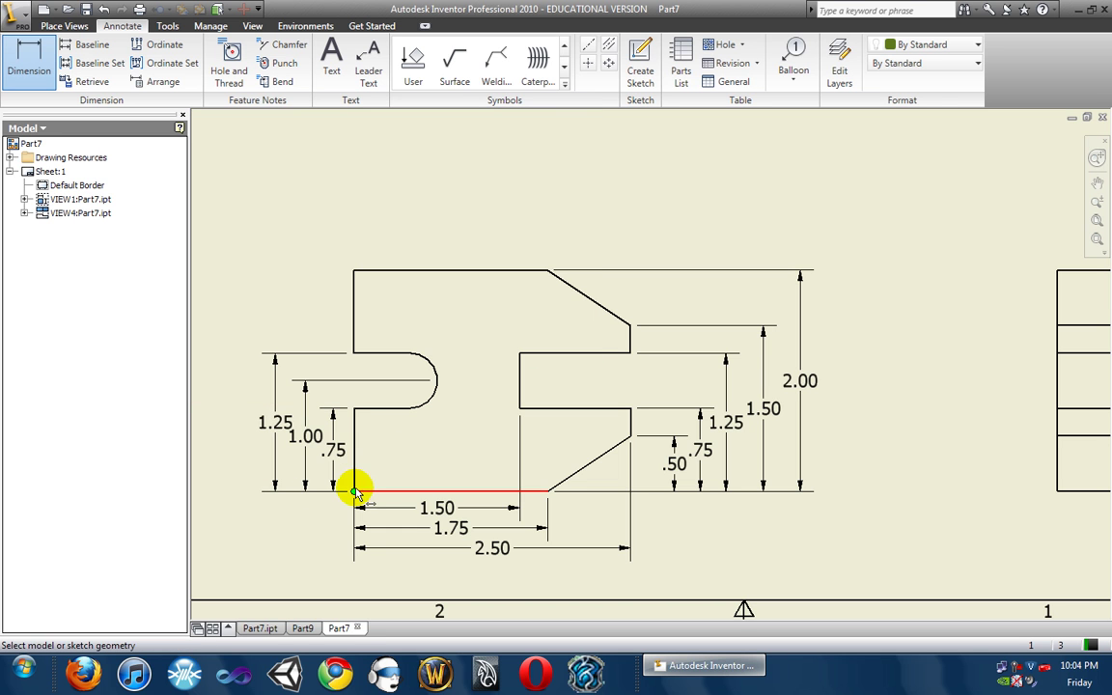
{"action": "left_click", "coordinate": [355, 478]}
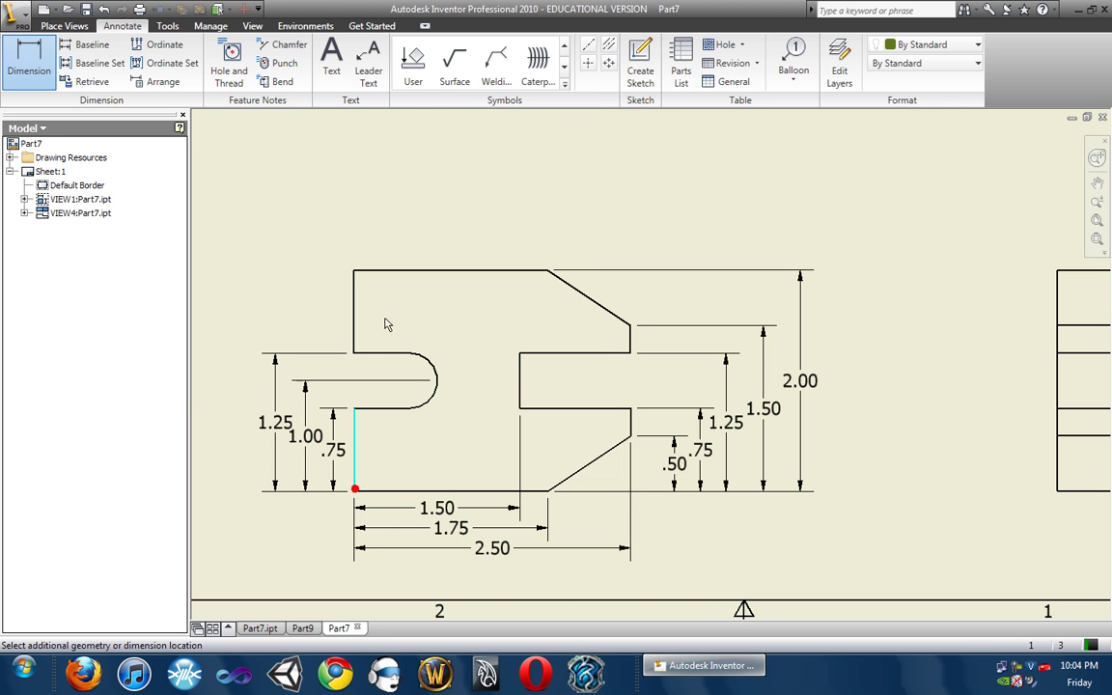
{"action": "left_click", "coordinate": [354, 275]}
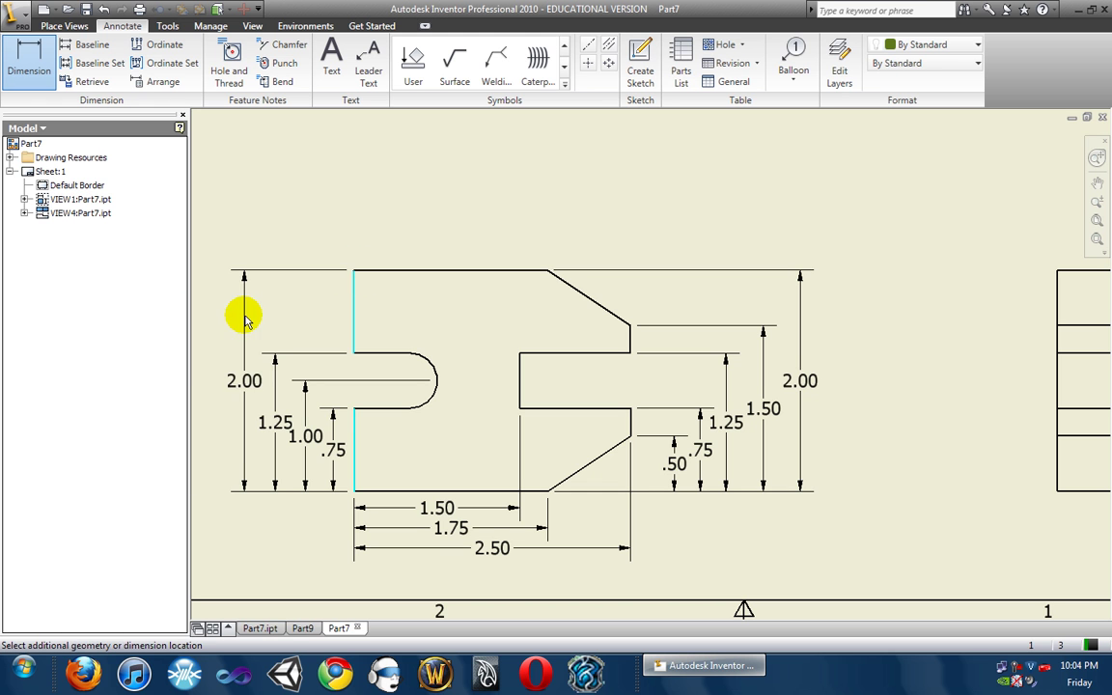
{"action": "left_click", "coordinate": [246, 319]}
{"action": "left_click", "coordinate": [492, 382]}
{"action": "mouse_move", "coordinate": [561, 320]}
{"action": "middle_mouse_down"}
{"action": "mouse_move", "coordinate": [507, 354]}
{"action": "mouse_move", "coordinate": [534, 348]}
{"action": "middle_mouse_up"}
{"action": "scroll", "coordinate": [538, 348], "scroll_direction": "down", "scroll_amount": 3}
- Add a .50 thickness dimension above the right side view
{"action": "scroll", "coordinate": [508, 401], "scroll_direction": "up", "scroll_amount": 2}
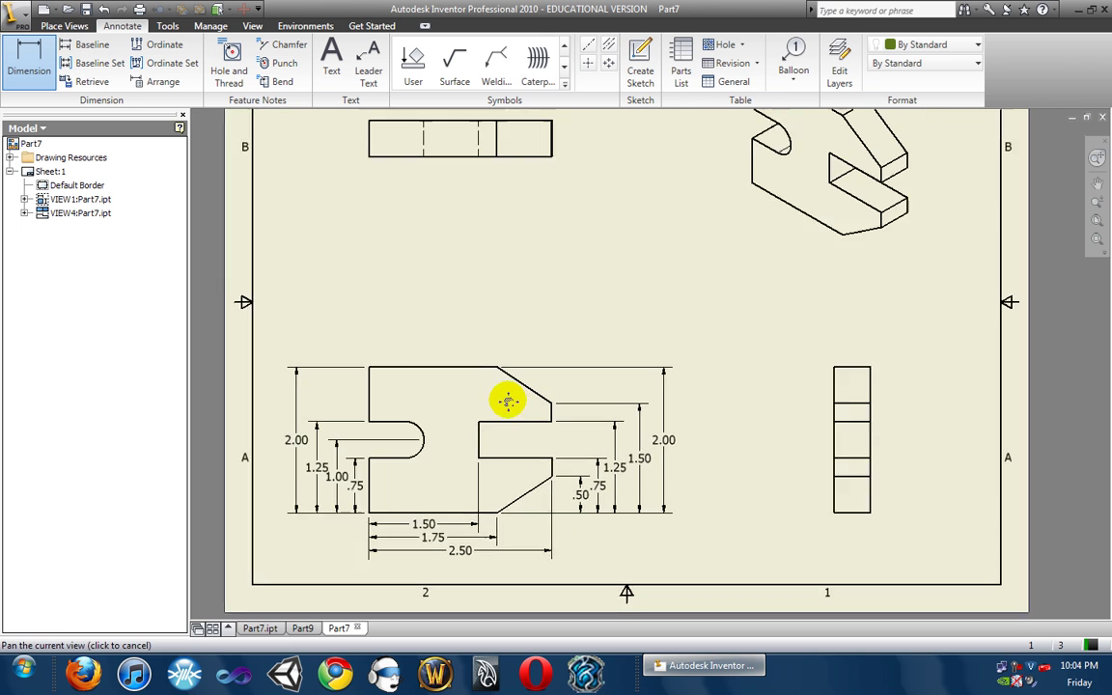
{"action": "middle_click_drag", "start_coordinate": [508, 401], "coordinate": [469, 429]}
{"action": "left_click", "coordinate": [806, 402]}
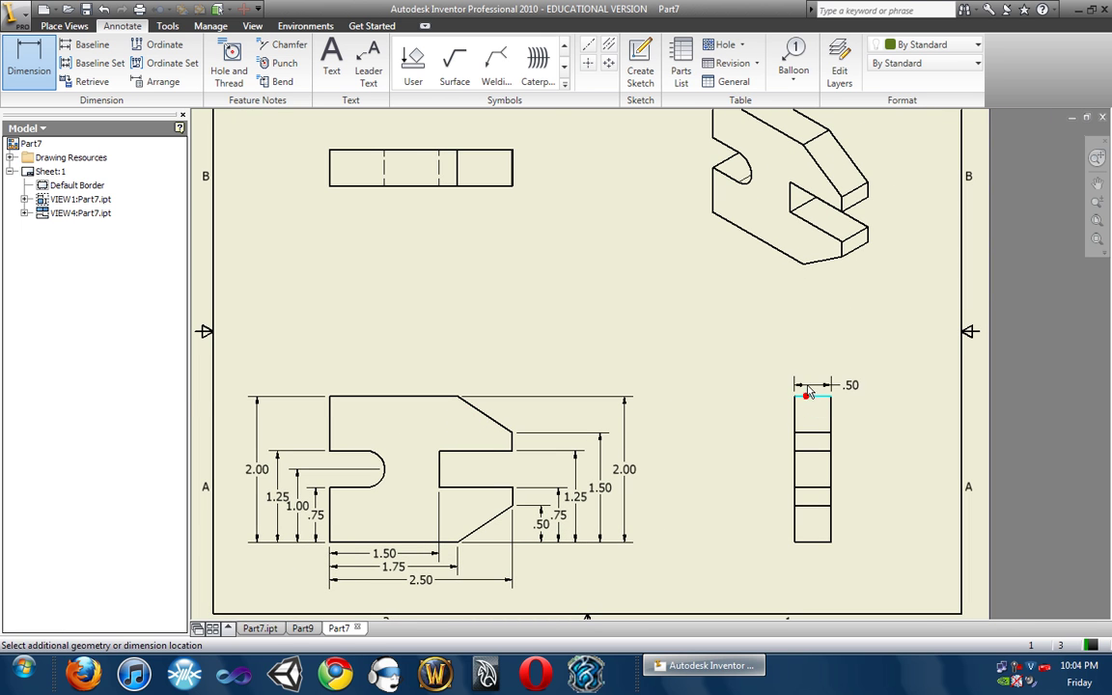
{"action": "left_click", "coordinate": [801, 368]}
{"action": "left_click", "coordinate": [491, 384]}
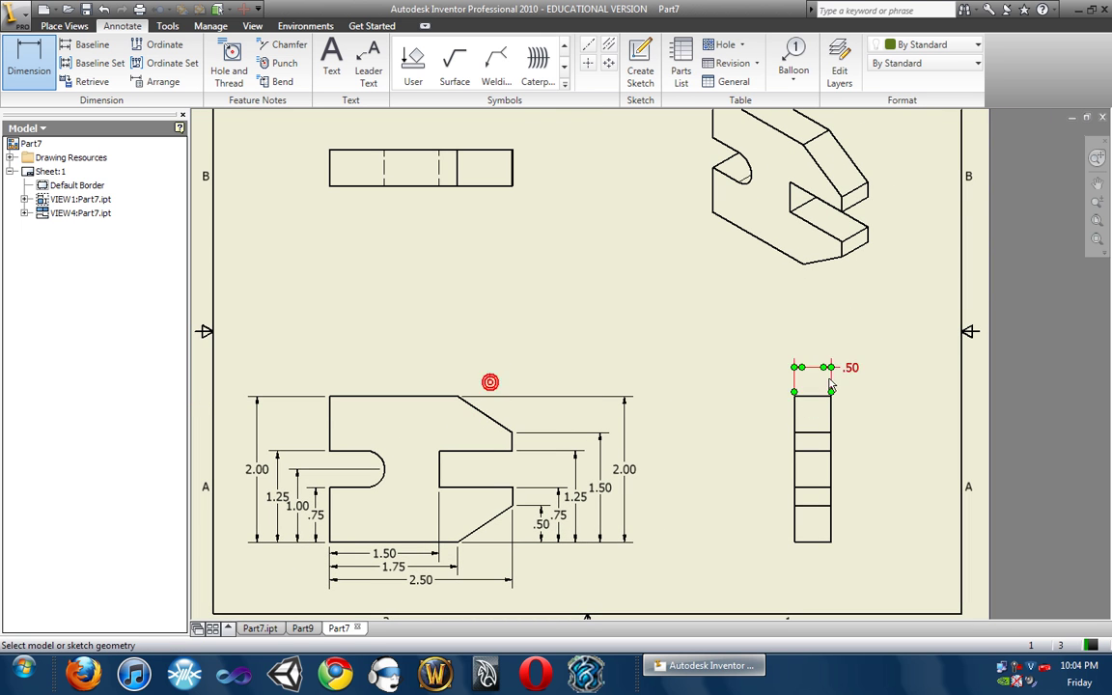
- Restart Dimension and place a .50 dimension on the top view's left edge
{"action": "left_click", "coordinate": [428, 241]}
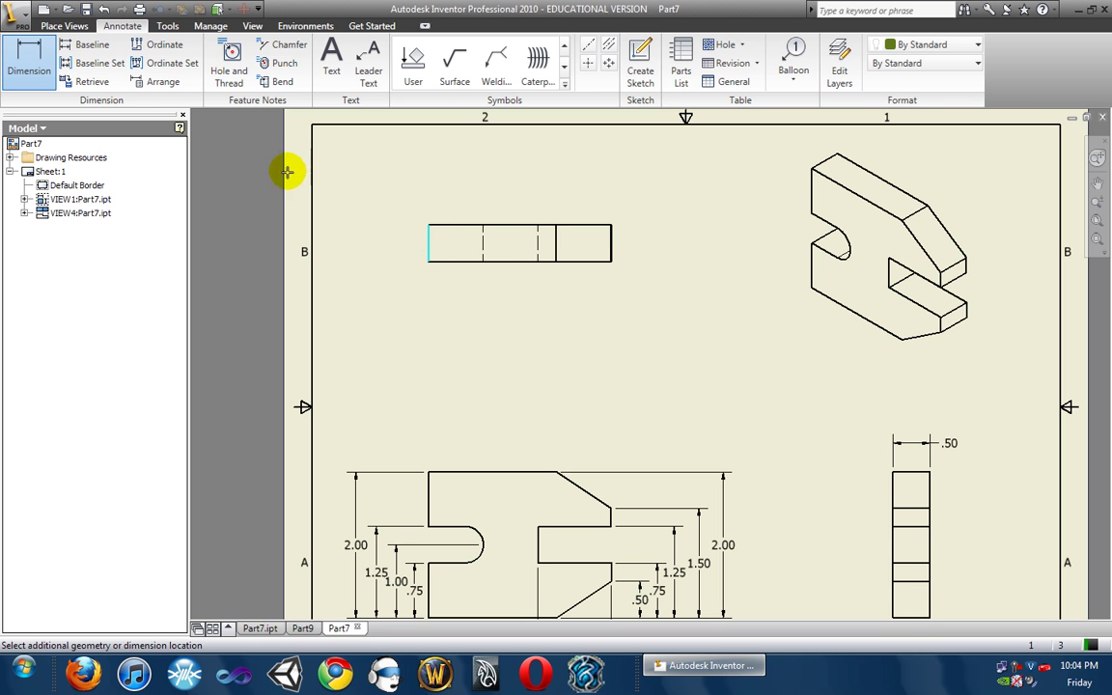
{"action": "right_click", "coordinate": [403, 249]}
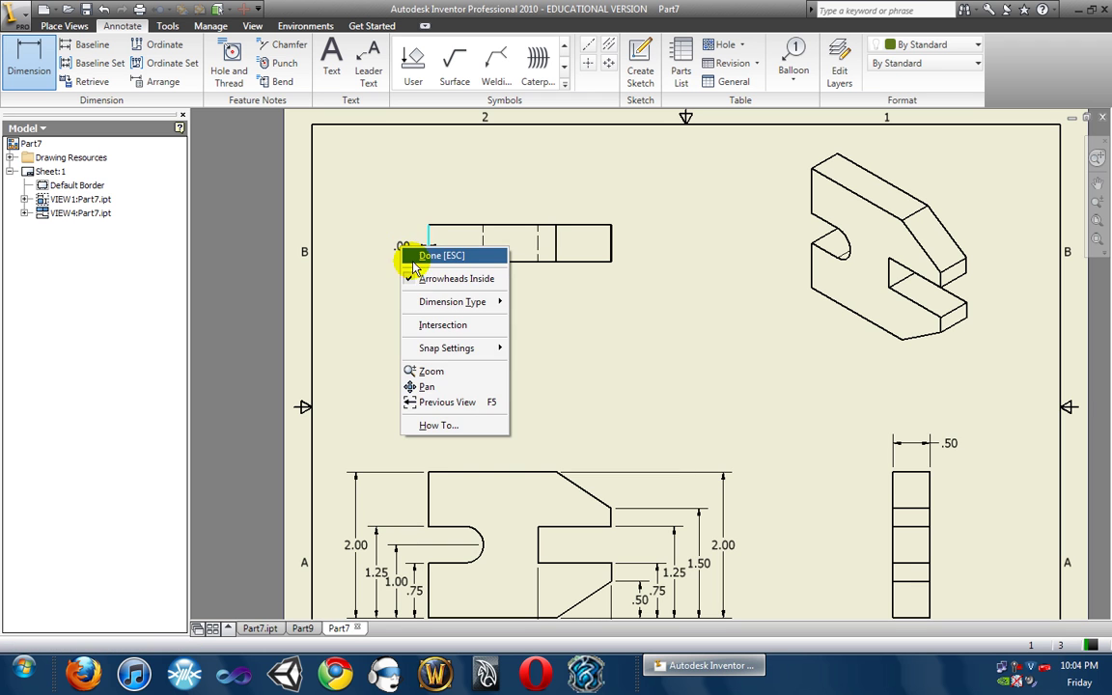
{"action": "left_click", "coordinate": [414, 251]}
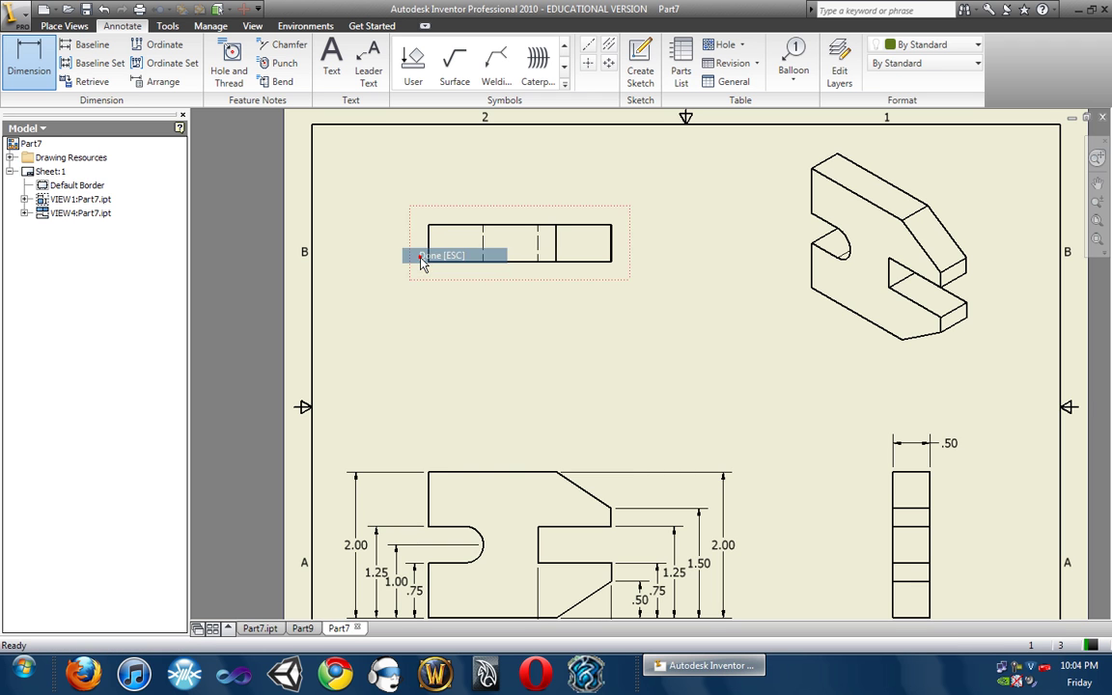
{"action": "left_click", "coordinate": [29, 62]}
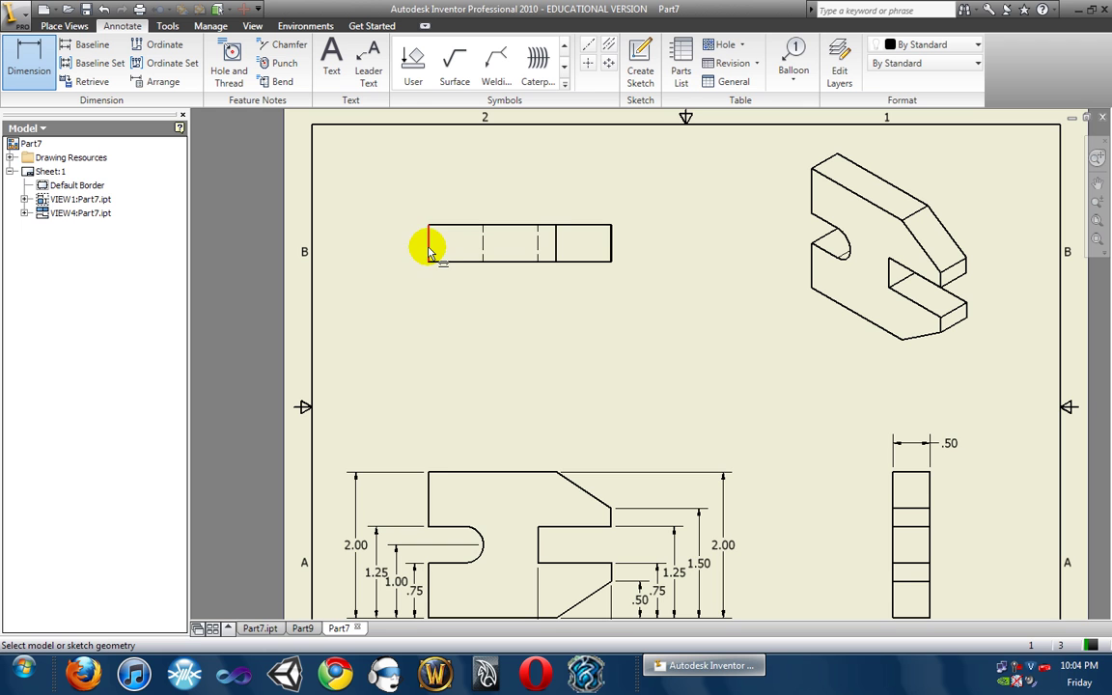
{"action": "left_click", "coordinate": [430, 250]}
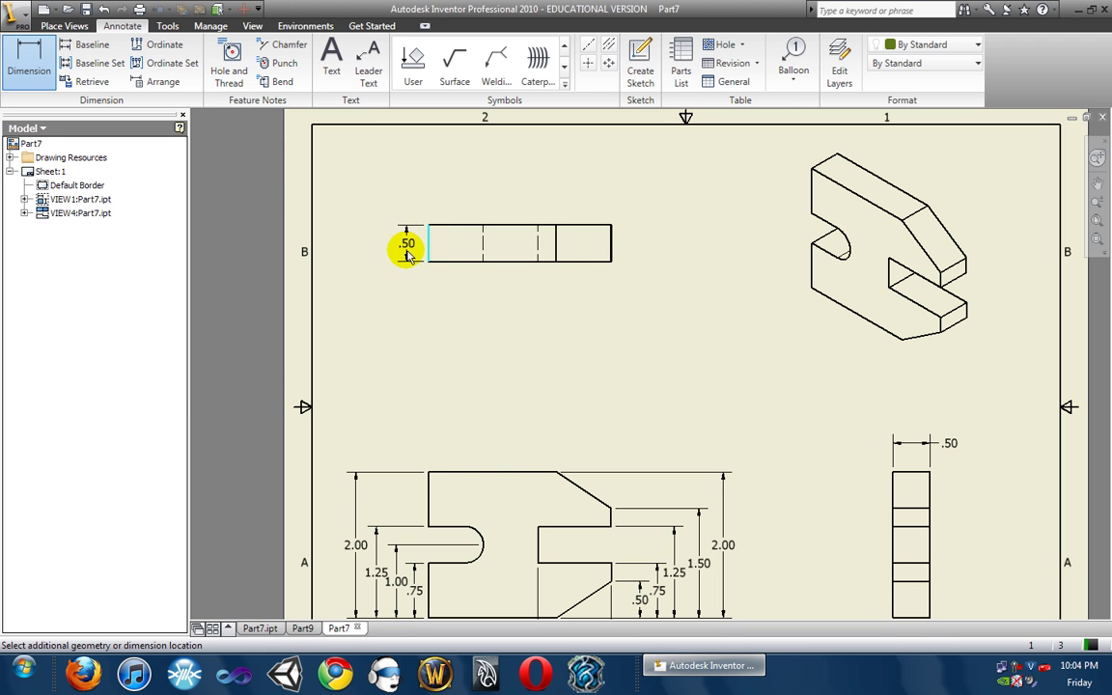
{"action": "left_click", "coordinate": [407, 251]}
{"action": "left_click", "coordinate": [489, 378]}
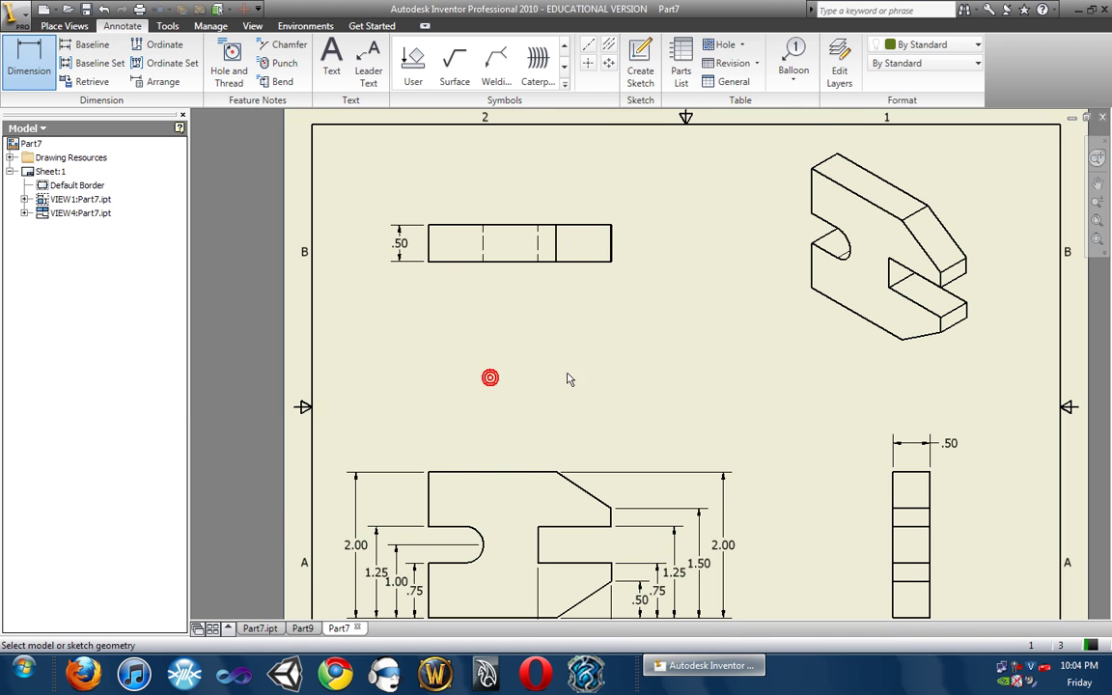
{"action": "middle_click_drag", "start_coordinate": [569, 379], "coordinate": [439, 350]}
{"action": "right_click", "coordinate": [459, 348]}
- Set the isometric view's display style to Shaded in its Drawing View settings
{"action": "left_click", "coordinate": [485, 349]}
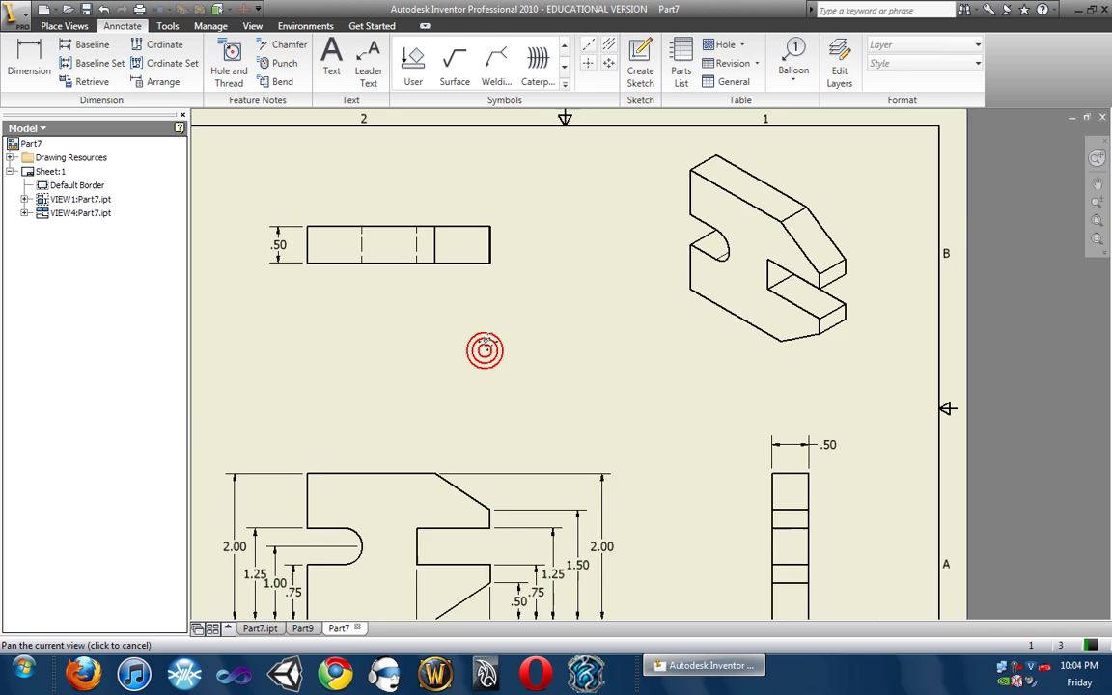
{"action": "scroll", "coordinate": [504, 340], "scroll_direction": "down", "scroll_amount": 2}
{"action": "scroll", "coordinate": [509, 343], "scroll_direction": "up", "scroll_amount": 2}
{"action": "scroll", "coordinate": [503, 340], "scroll_direction": "down", "scroll_amount": 2}
{"action": "key", "text": "Escape"}
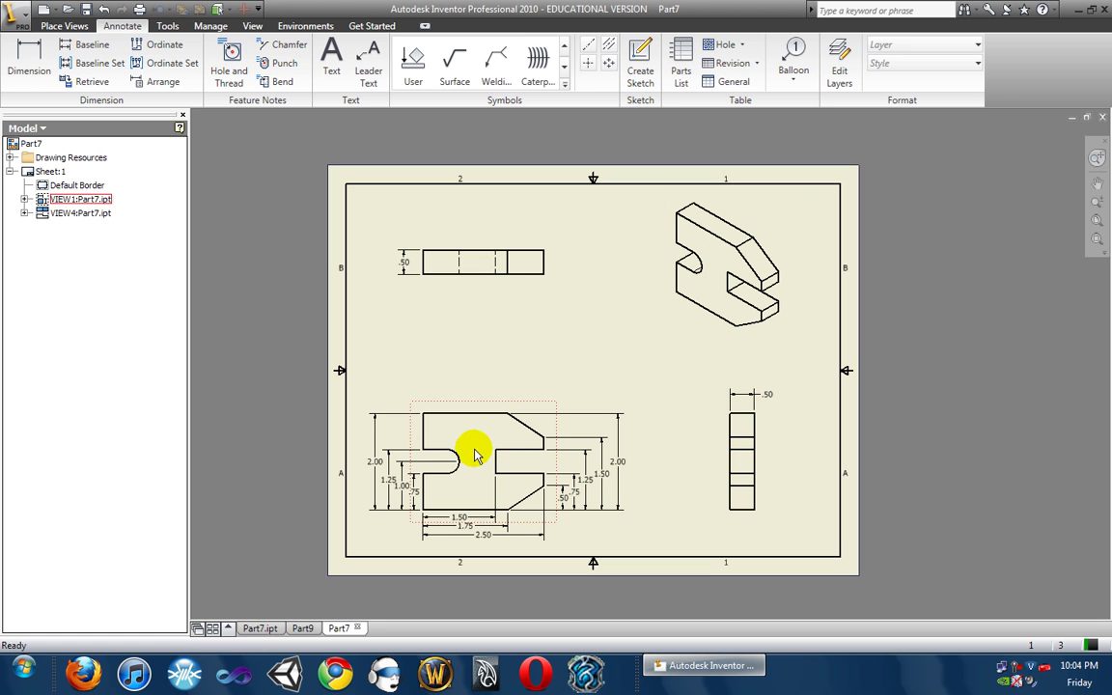
{"action": "double_click", "coordinate": [715, 275]}
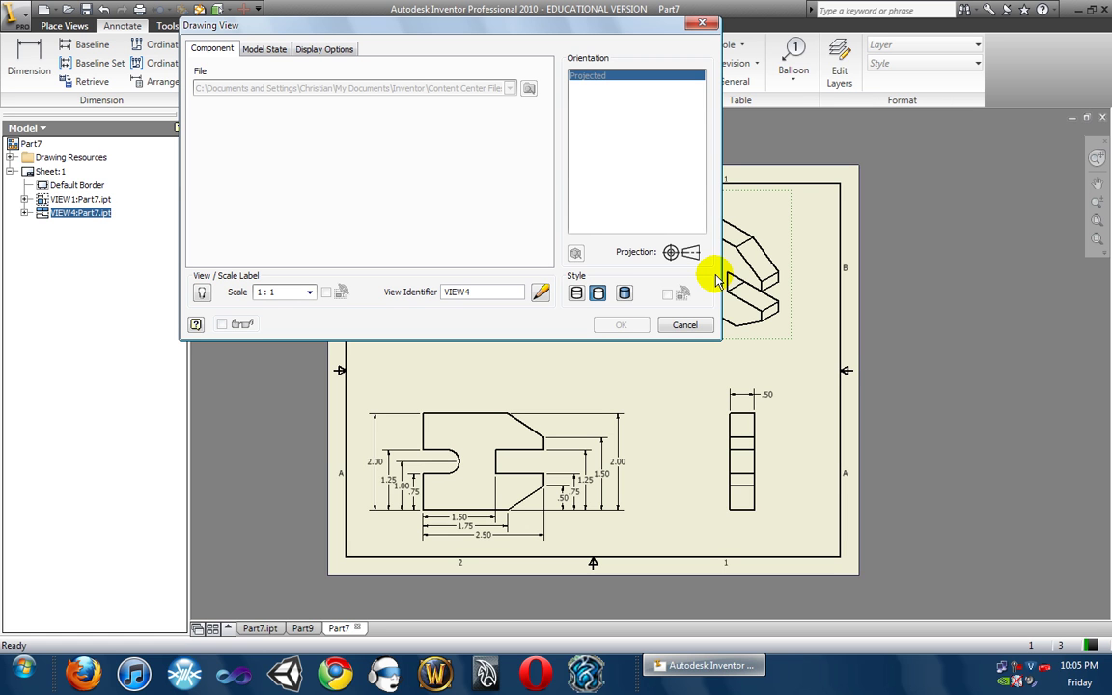
{"action": "left_click", "coordinate": [625, 294]}
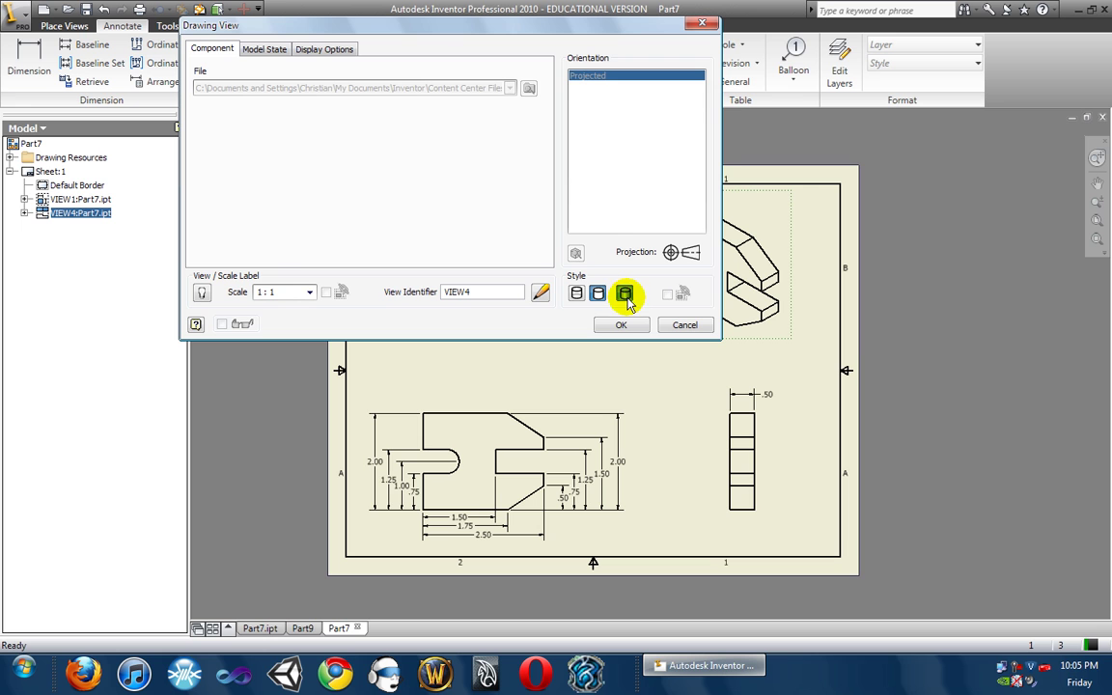
{"action": "left_click", "coordinate": [623, 326]}
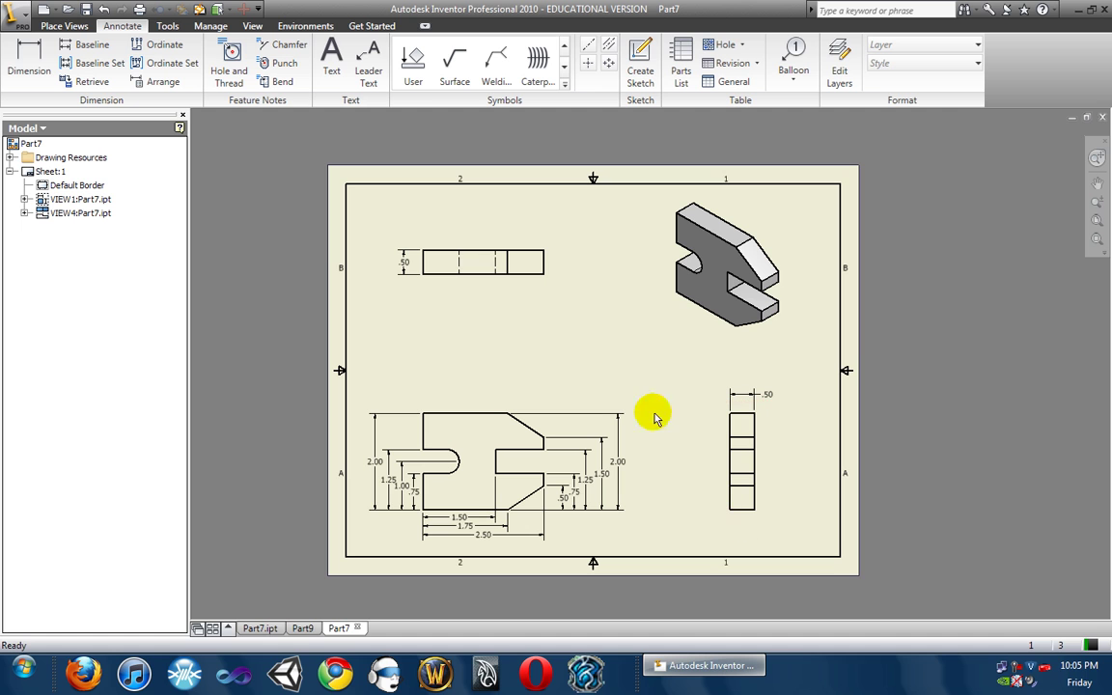
- Activate the Text command from the Annotate tab to place a note on the sheet
{"action": "left_click", "coordinate": [331, 59]}
{"action": "left_click", "coordinate": [331, 60]}
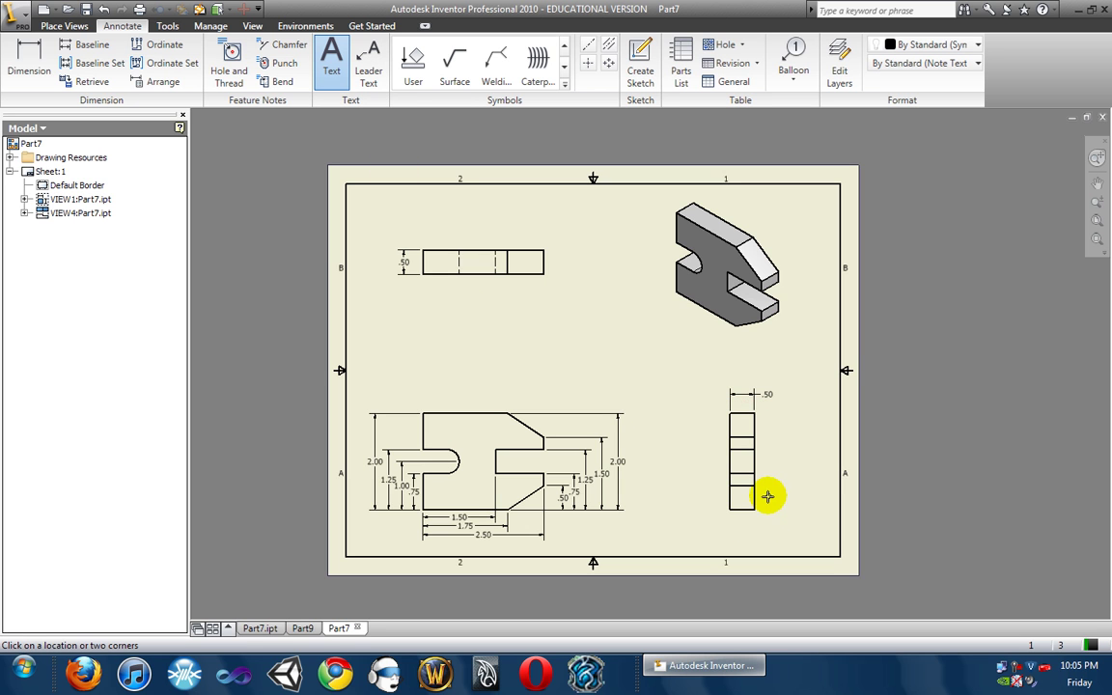